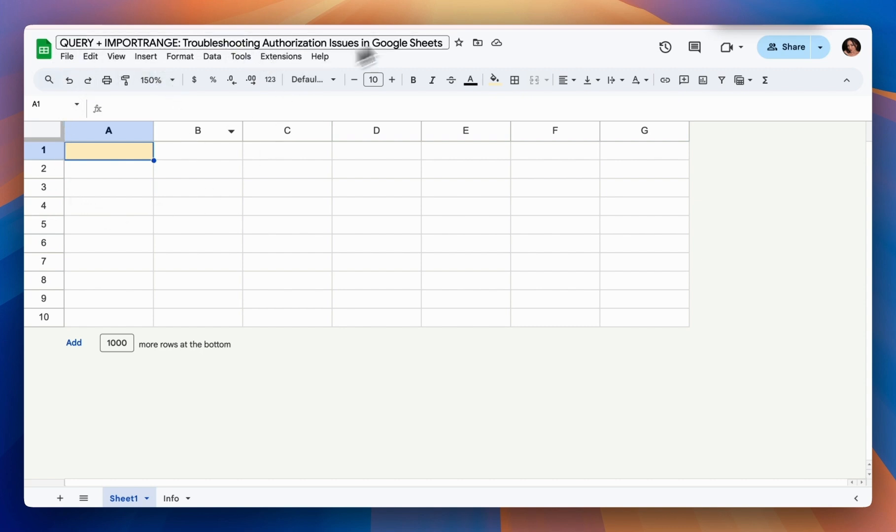
Switch to Source Sheet (Shared) 1 and examine the columns from Name to Location, especially the Department column
left_click(451, 2)
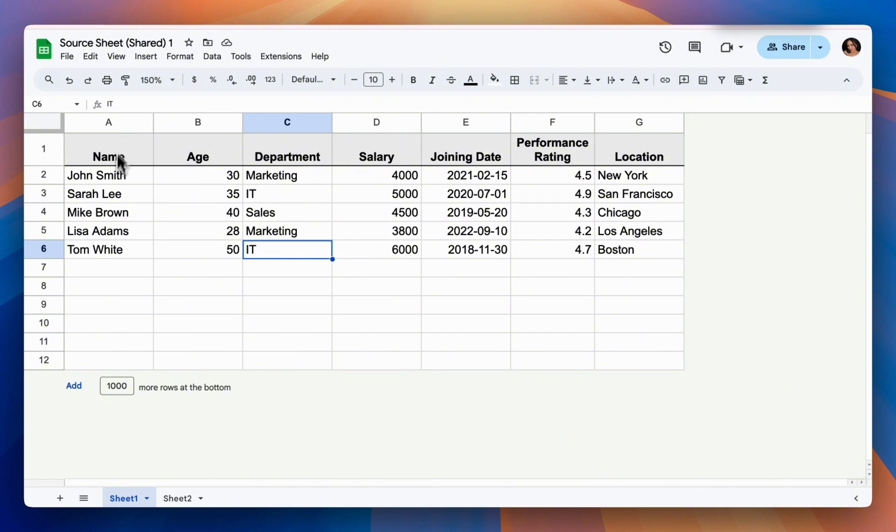
left_click_drag(112, 128, 629, 112)
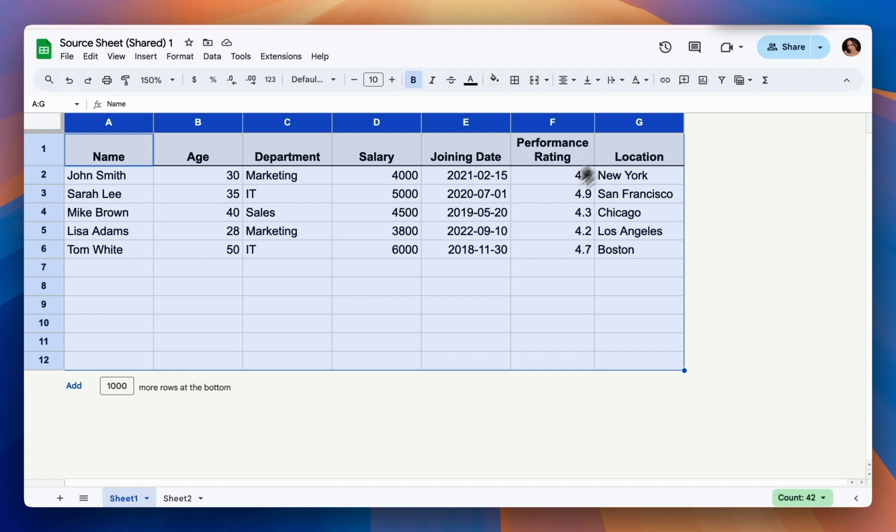
left_click(317, 293)
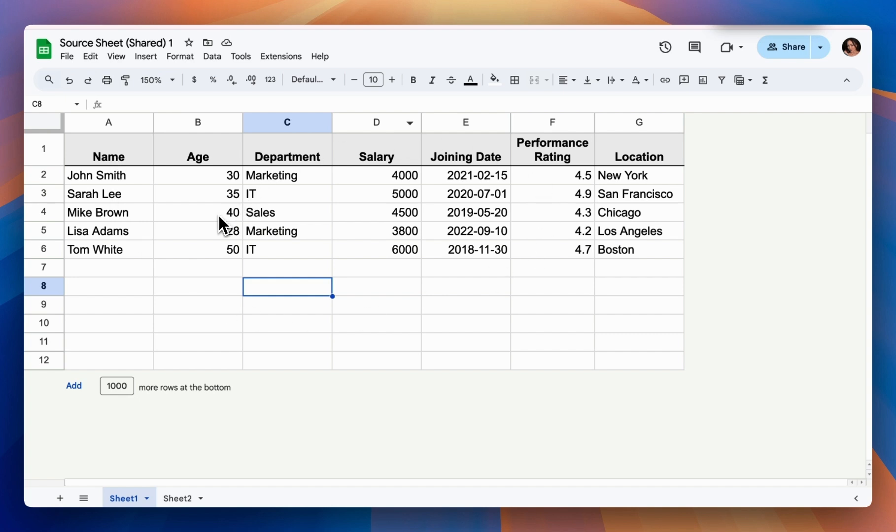
left_click(295, 122)
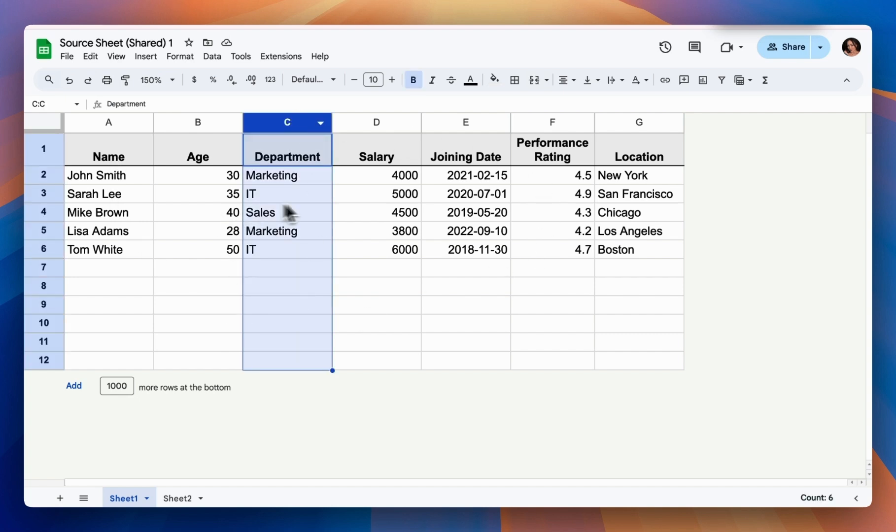
left_click(308, 272)
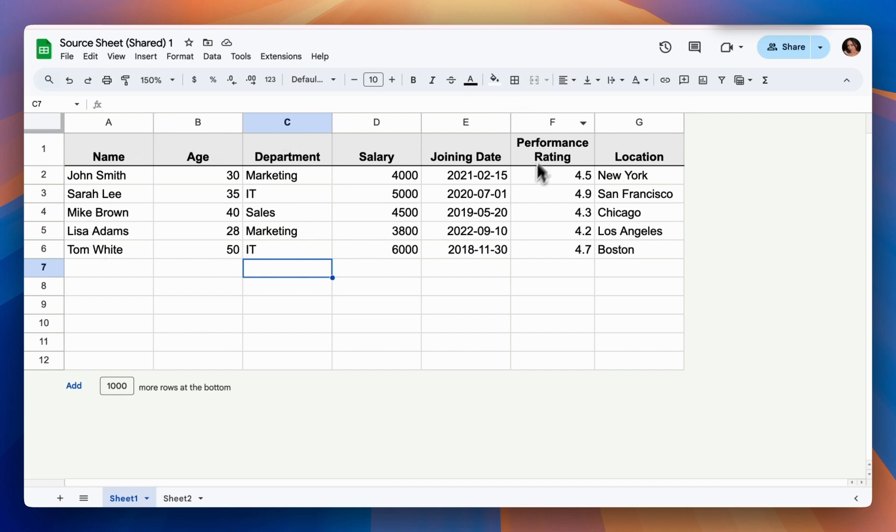
left_click(270, 125)
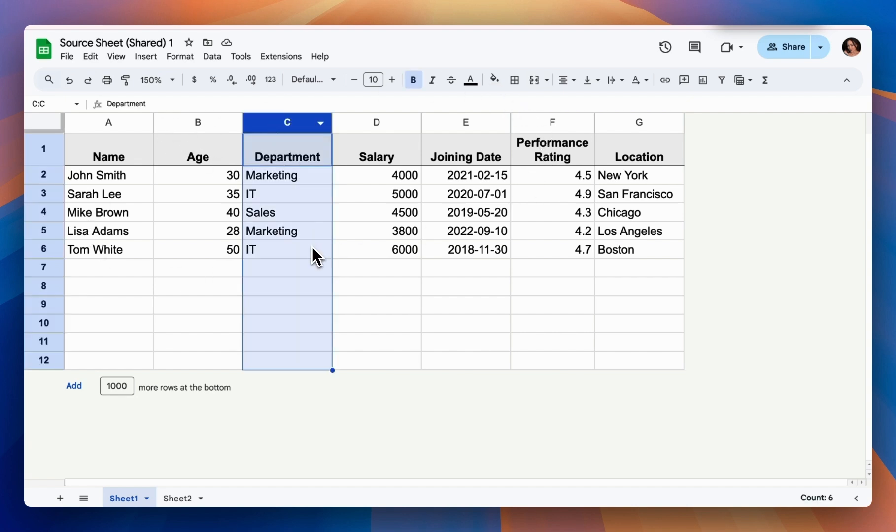
Switch to Source Sheet (Shared) 2 and examine whether its columns from Name to Location follow the same structure
left_click(608, 9)
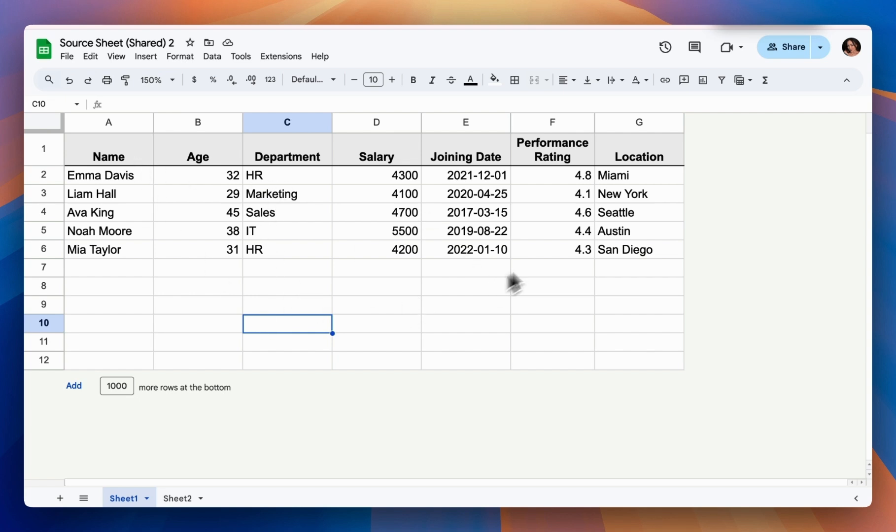
left_click(132, 123)
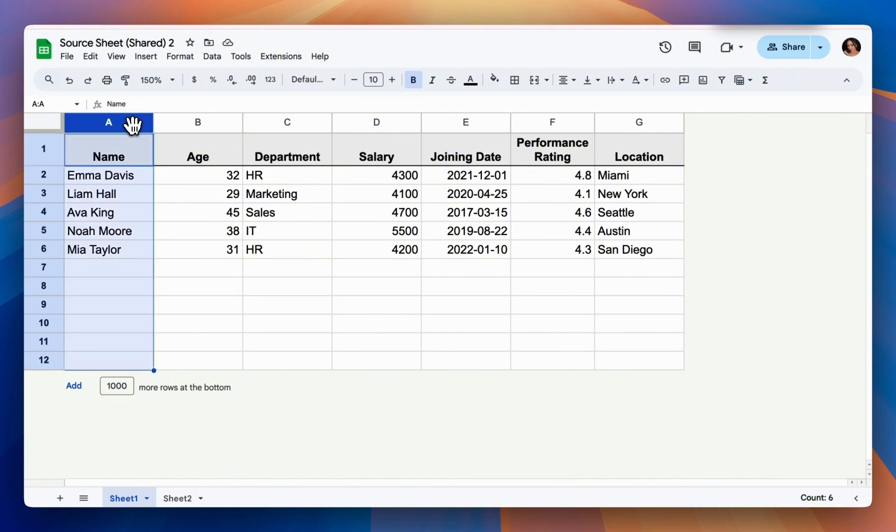
left_click(171, 127)
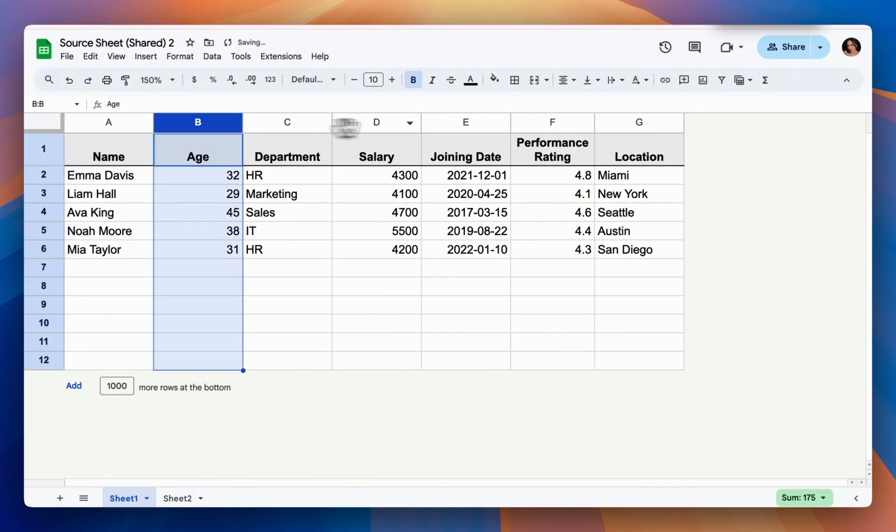
left_click(630, 128)
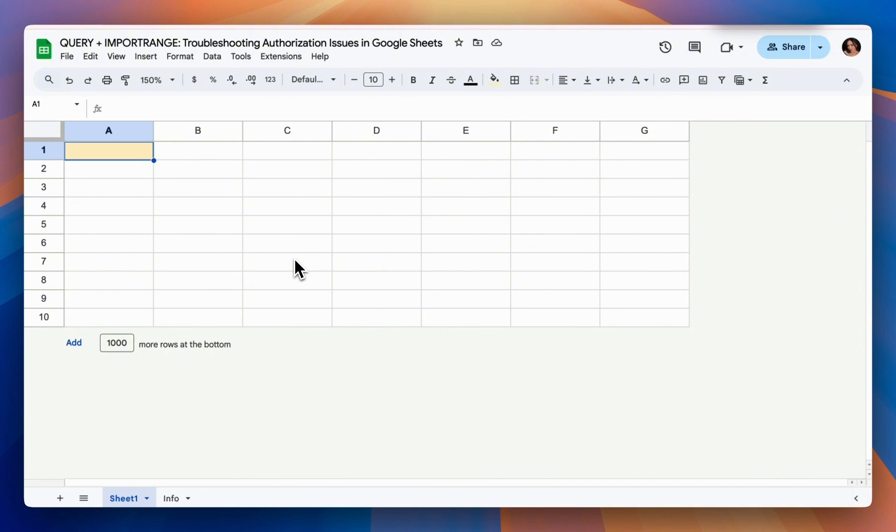
In cell A1 of the QUERY + IMPORTRANGE spreadsheet, begin the formula =QUERY(IMPORTRANGE( after reviewing the QUERY arguments
type("=")
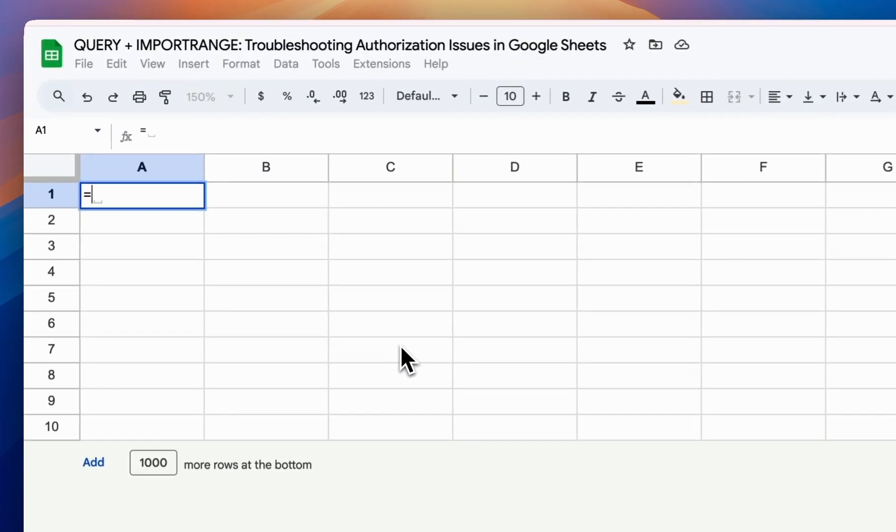
type("QUERY(")
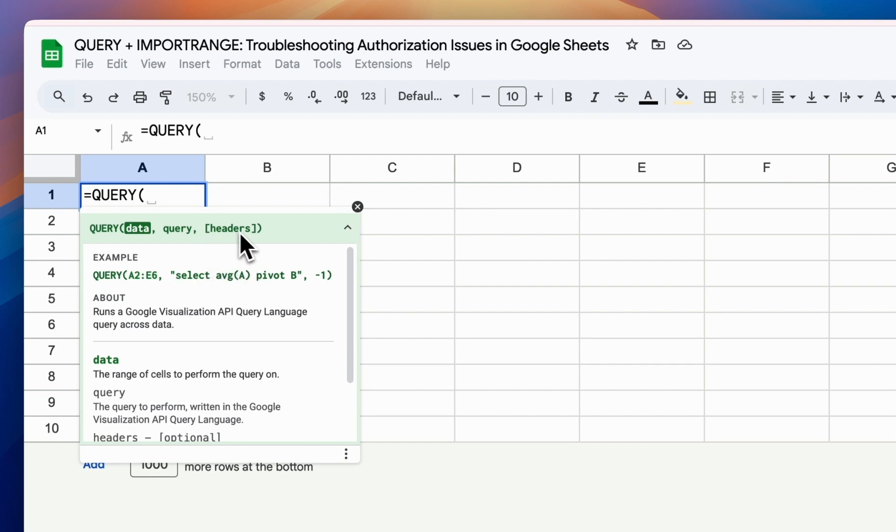
scroll(280, 318, "down", 2)
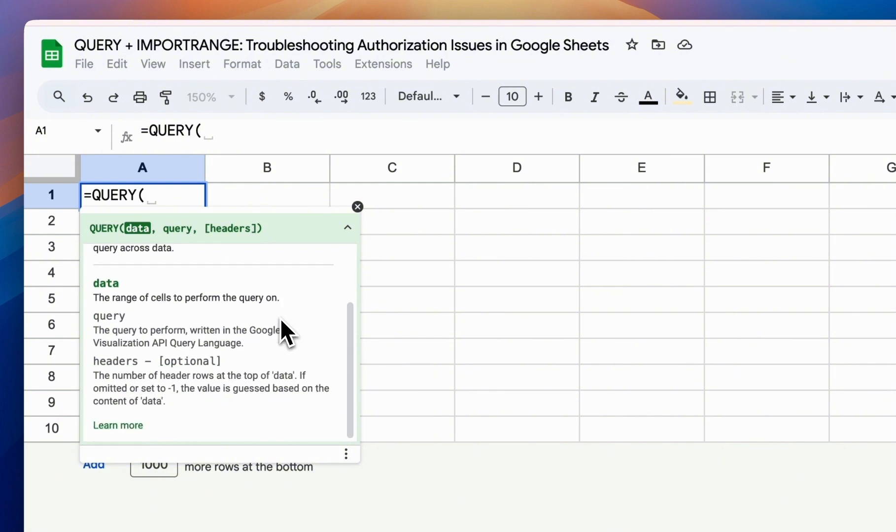
scroll(280, 318, "up", 2)
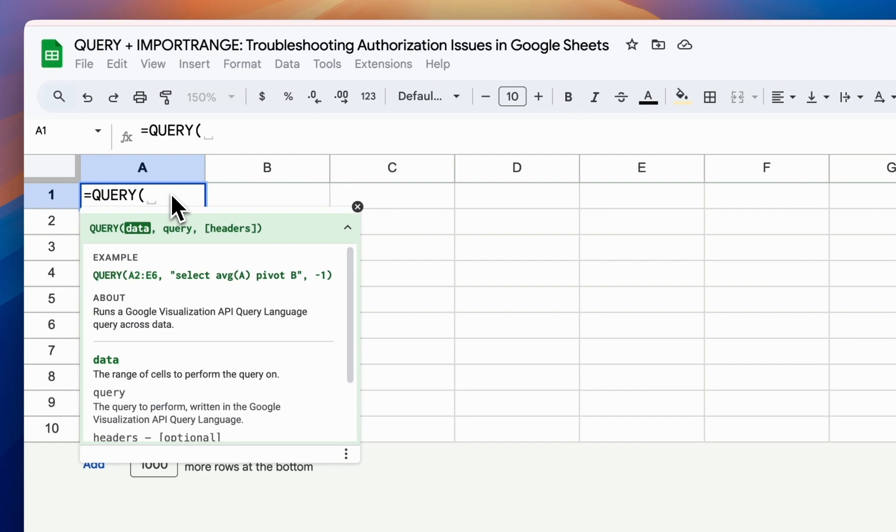
type("IMPO")
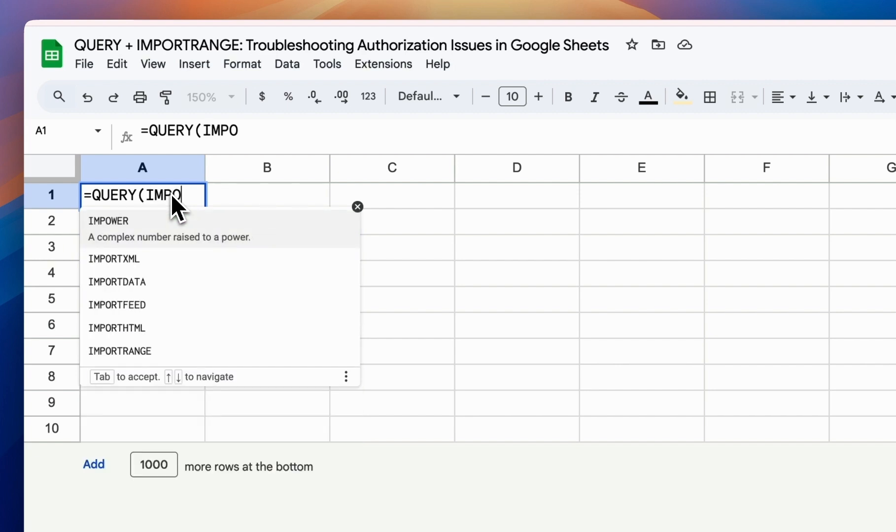
type("RT")
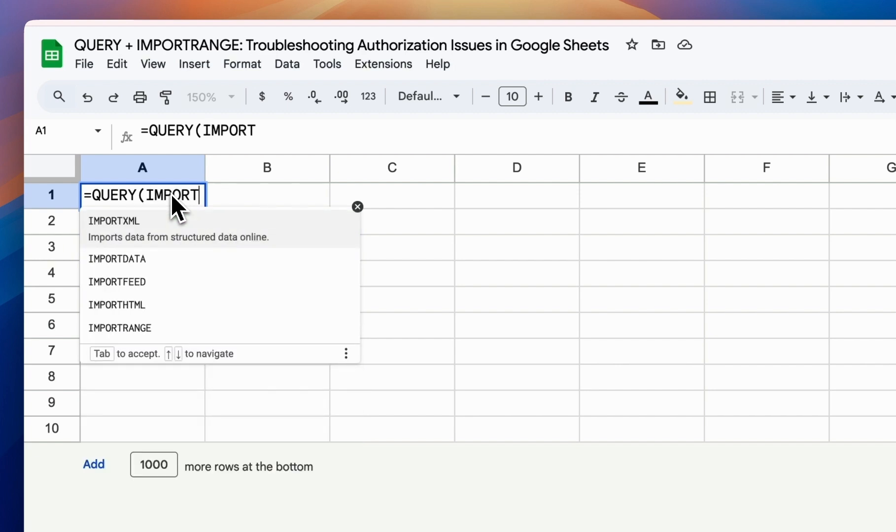
type("RANGE")
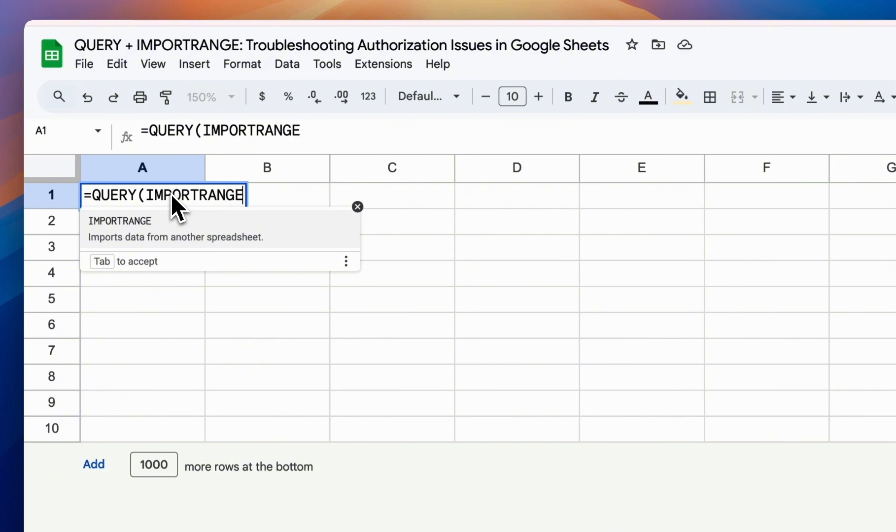
key("Tab")
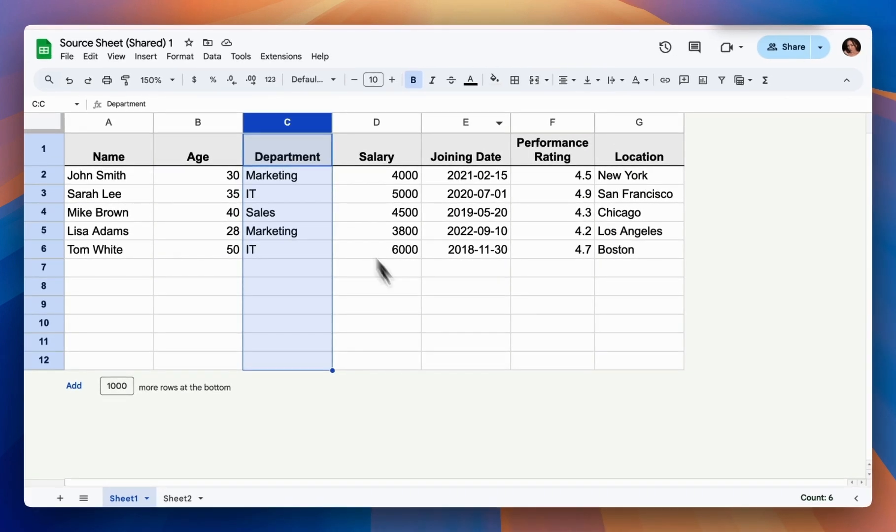
Copy the sharing link of Source Sheet (Shared) 1
left_click(394, 323)
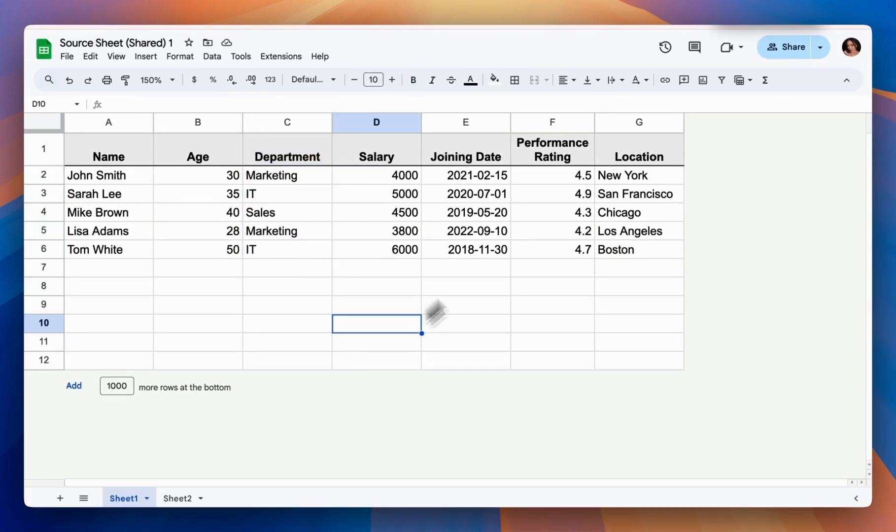
left_click(782, 51)
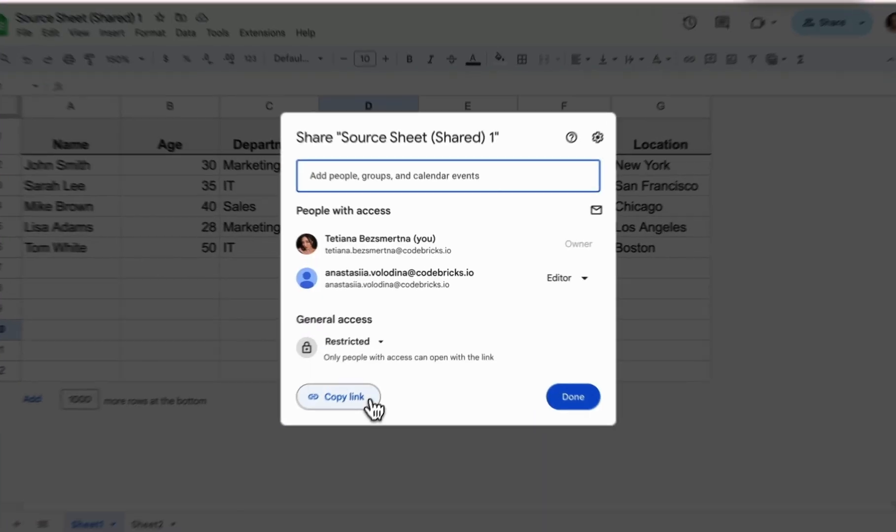
left_click(352, 397)
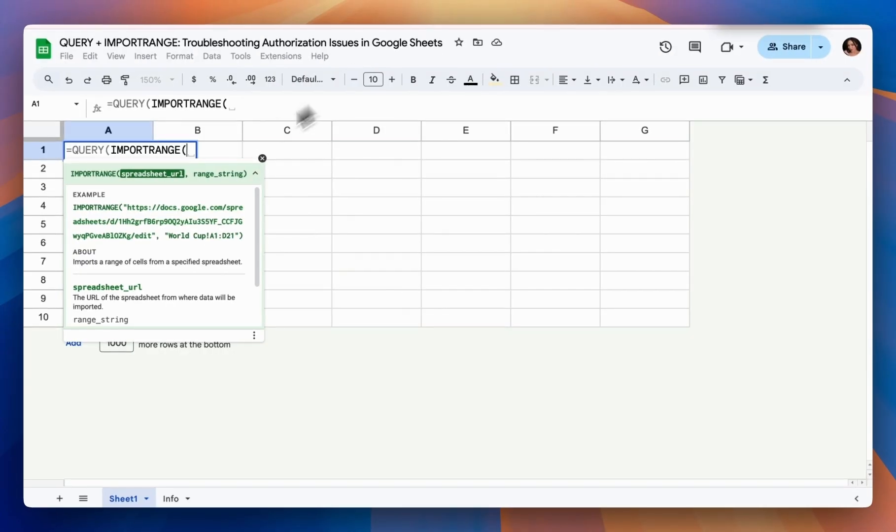
Back in the A1 formula, enter the copied link in quotes as the IMPORTRANGE spreadsheet URL, followed by a comma
left_click(236, 104)
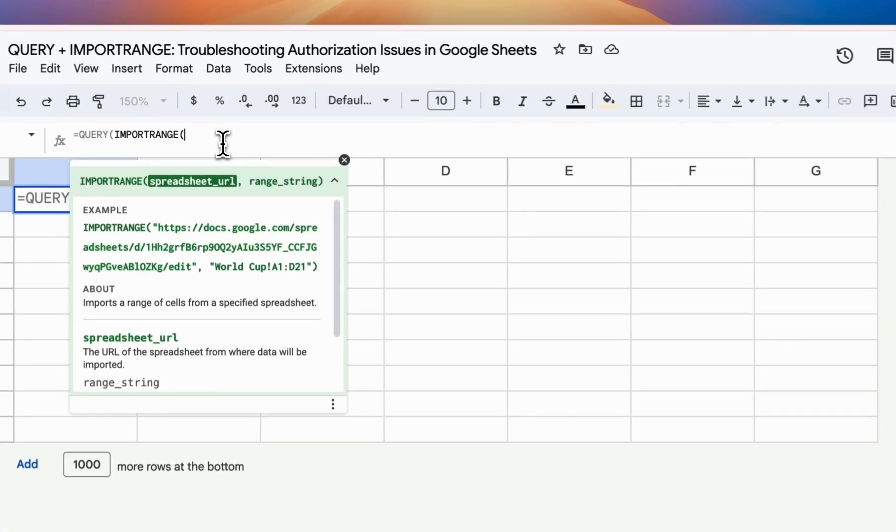
type("\"")
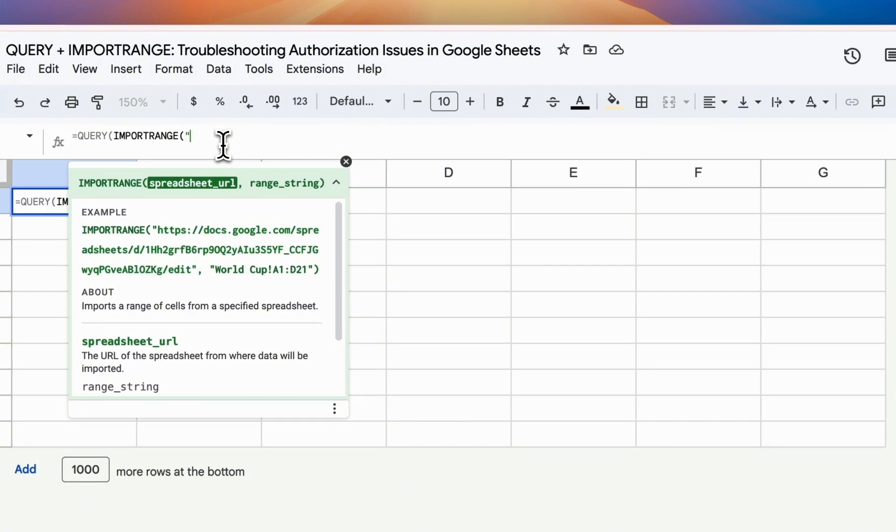
key("super+v")
type("\"")
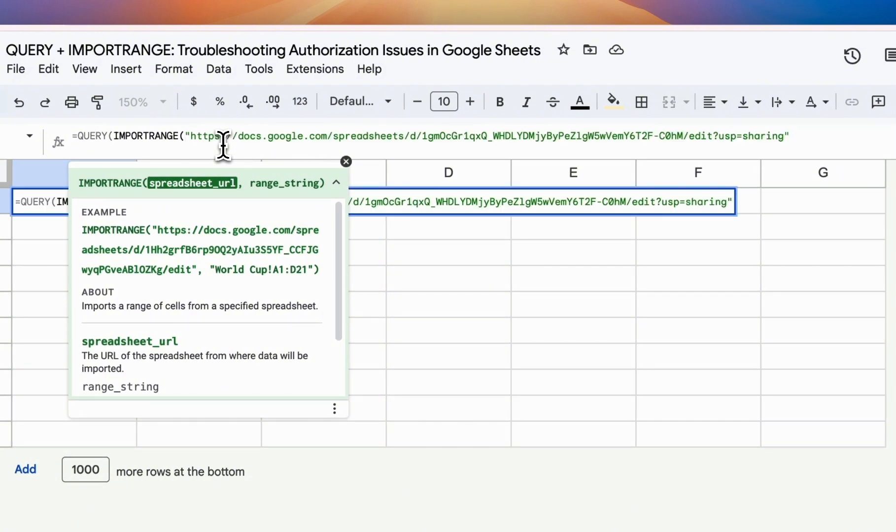
type(",")
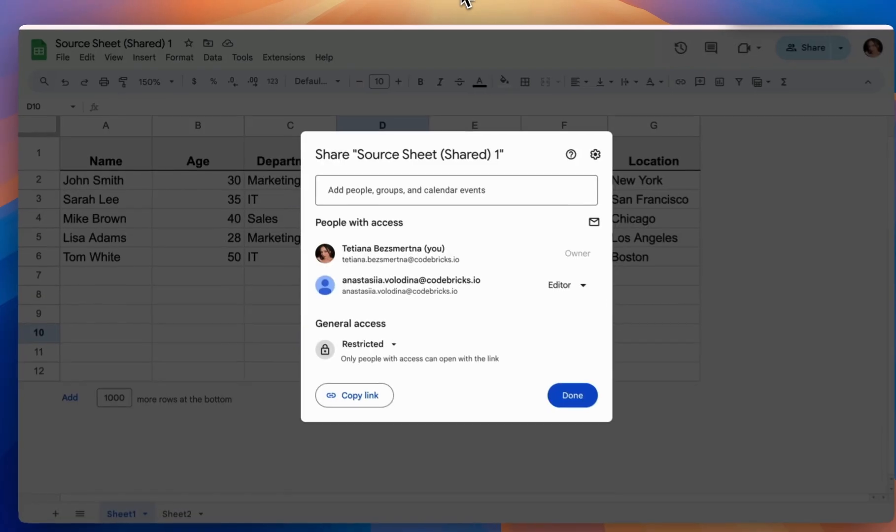
In Source Sheet (Shared) 1, close the sharing dialog and build a reference to Sheet1!A1:G12 in cell A1 of Sheet2
key("Escape")
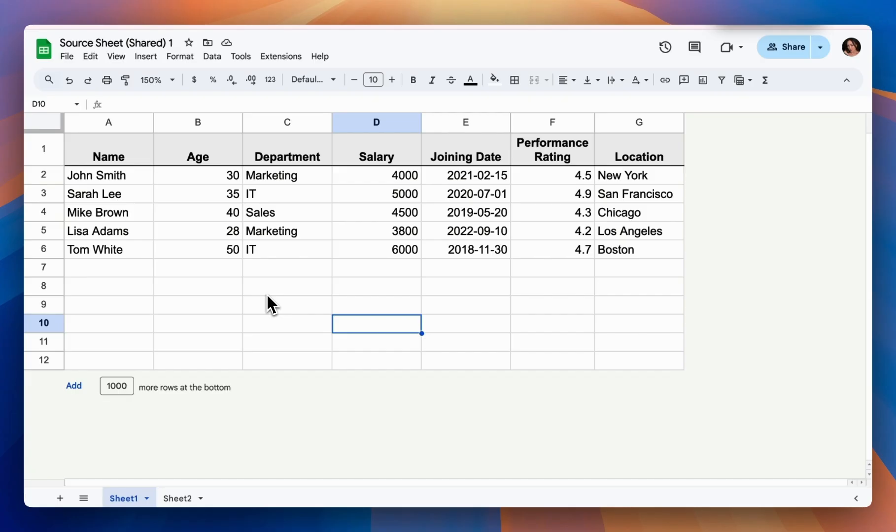
left_click(176, 514)
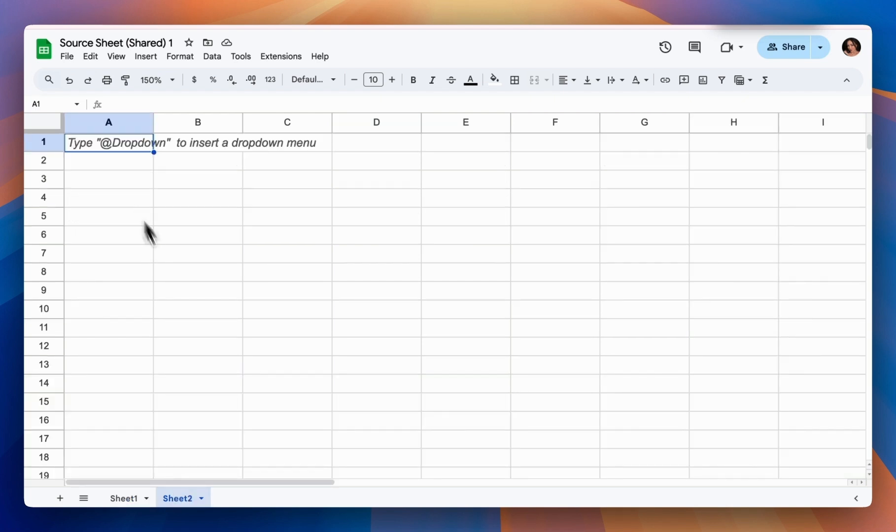
type("=")
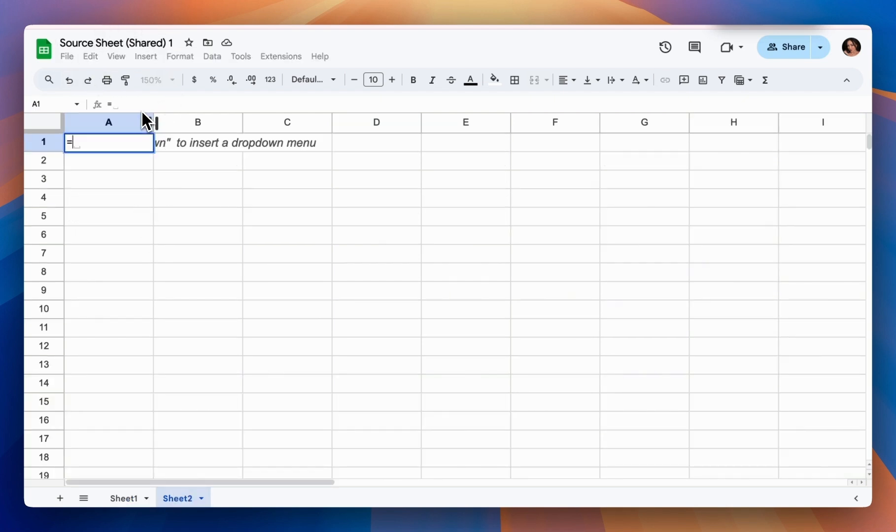
left_click(123, 499)
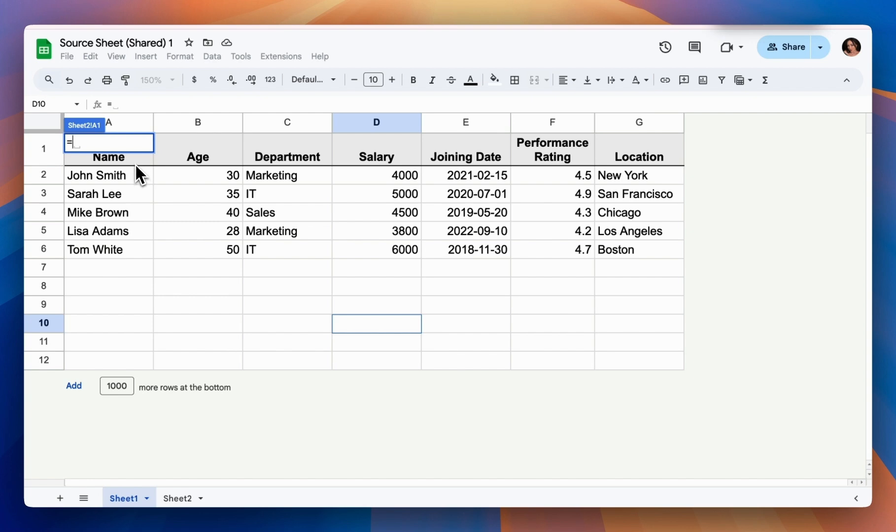
left_click_drag(134, 163, 622, 380)
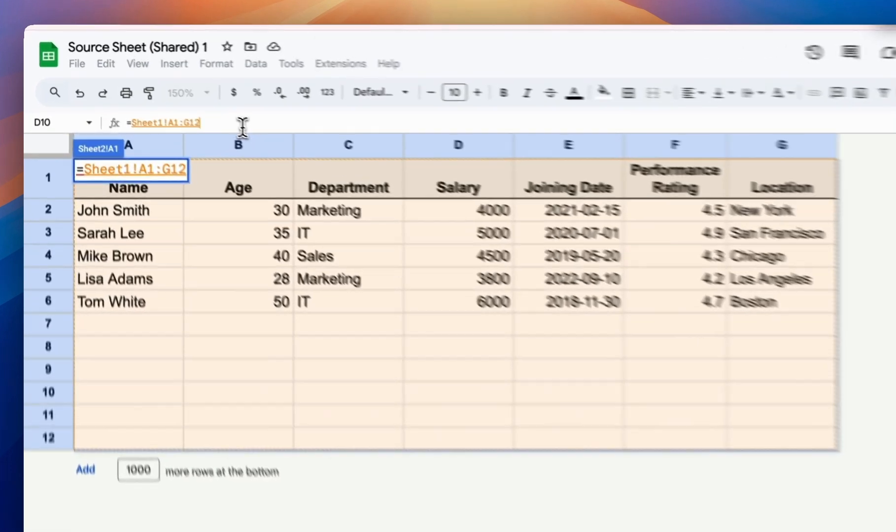
Cut the reference text without its equals sign and enter it in the IMPORTRANGE formula as the range "Sheet1!A1:G"
left_click_drag(200, 105, 111, 106)
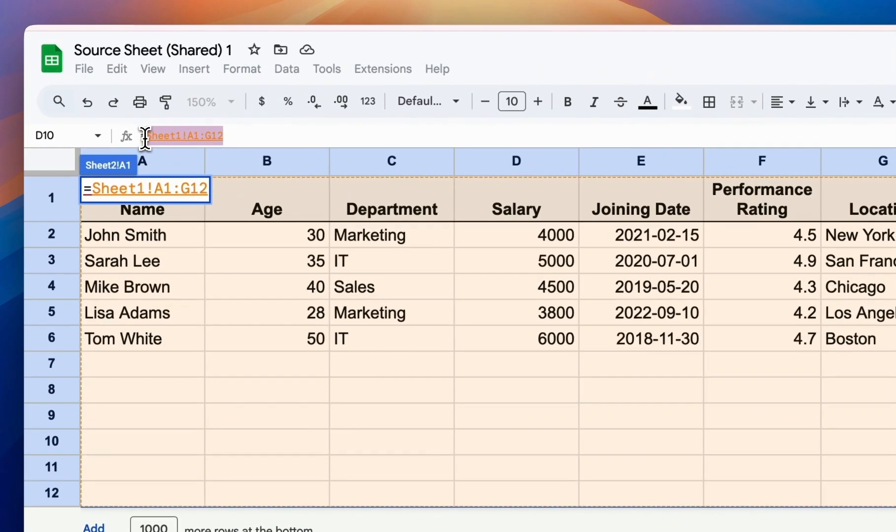
left_click_drag(234, 136, 149, 138)
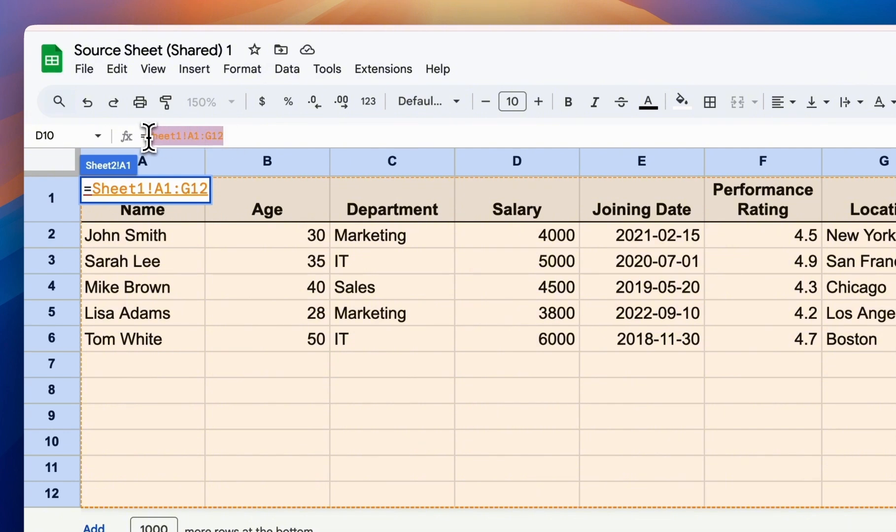
key("BackSpace")
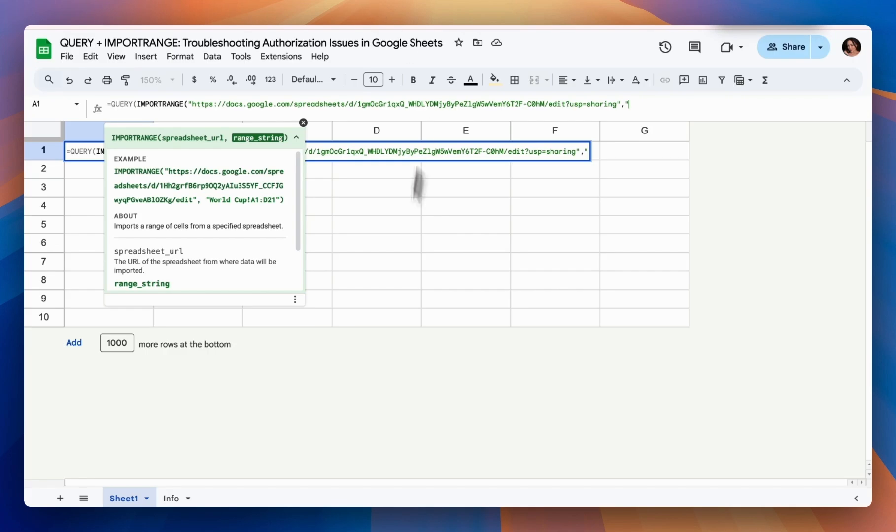
key("ctrl+v")
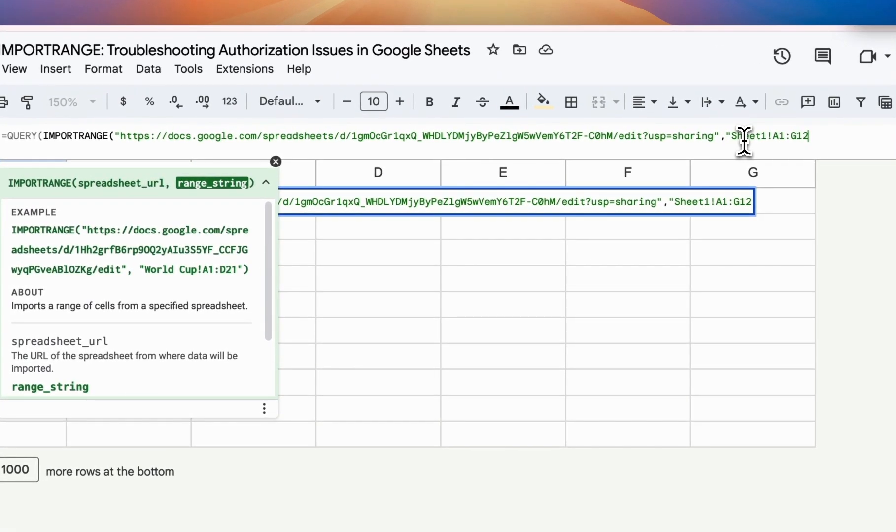
type("\"")
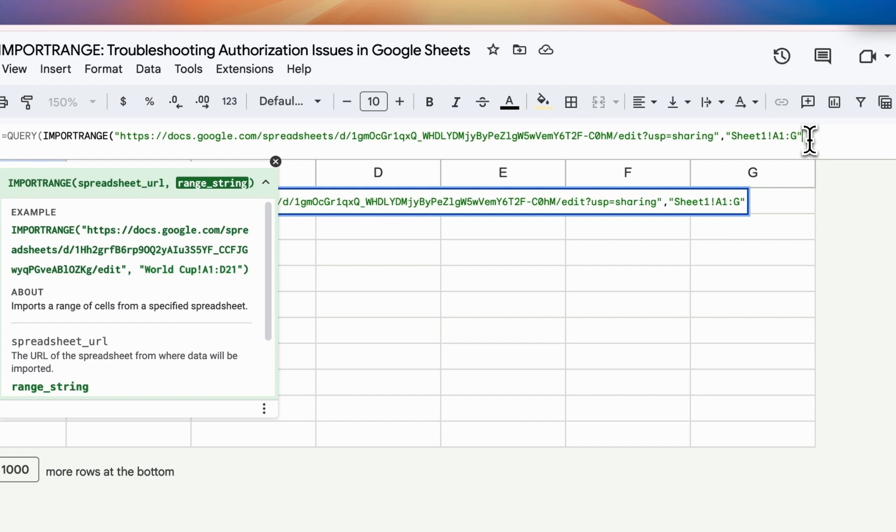
Close the IMPORTRANGE function, add a comma, and begin the QUERY's query string with "select *
type(")")
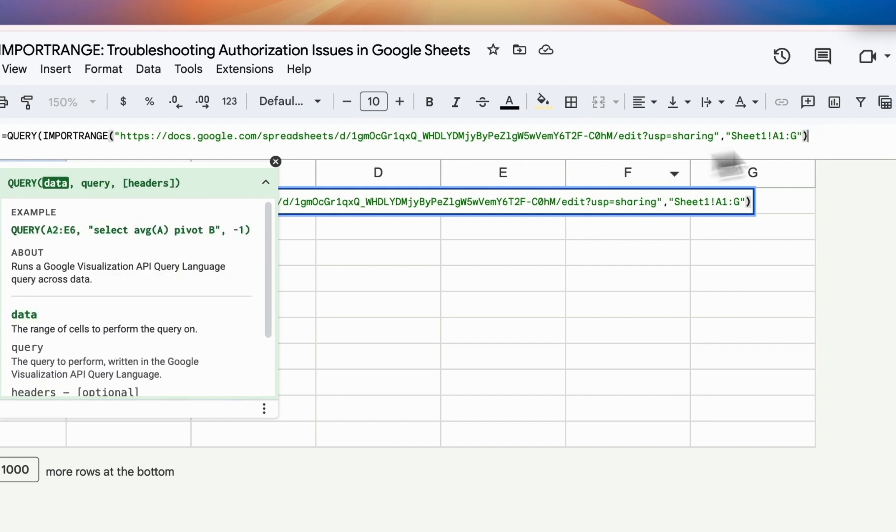
type(",")
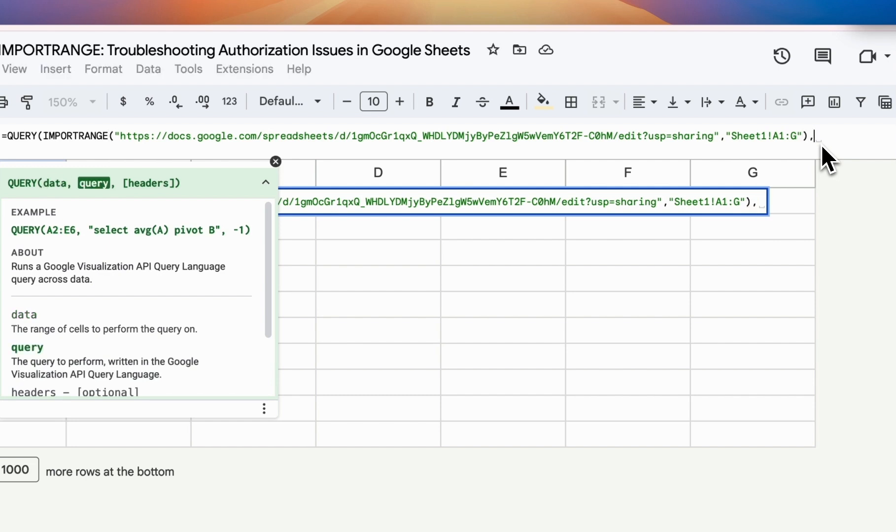
type("\"")
type("selec")
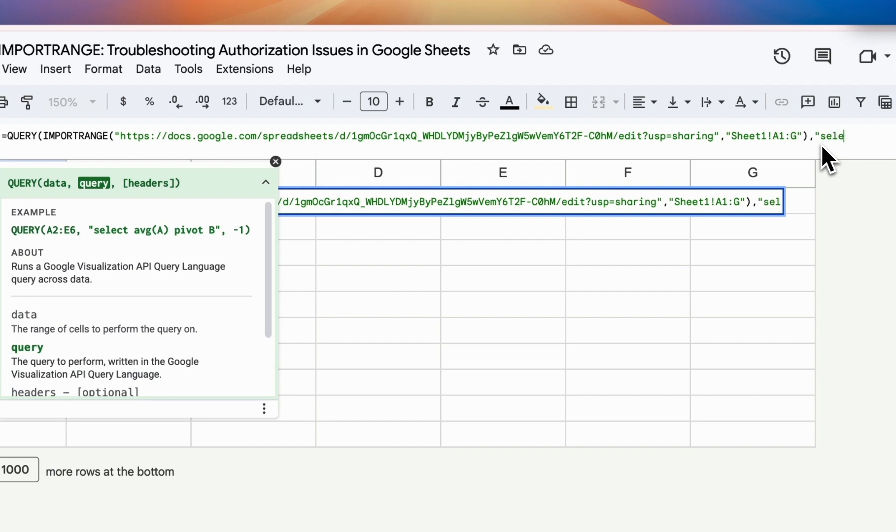
type("t *")
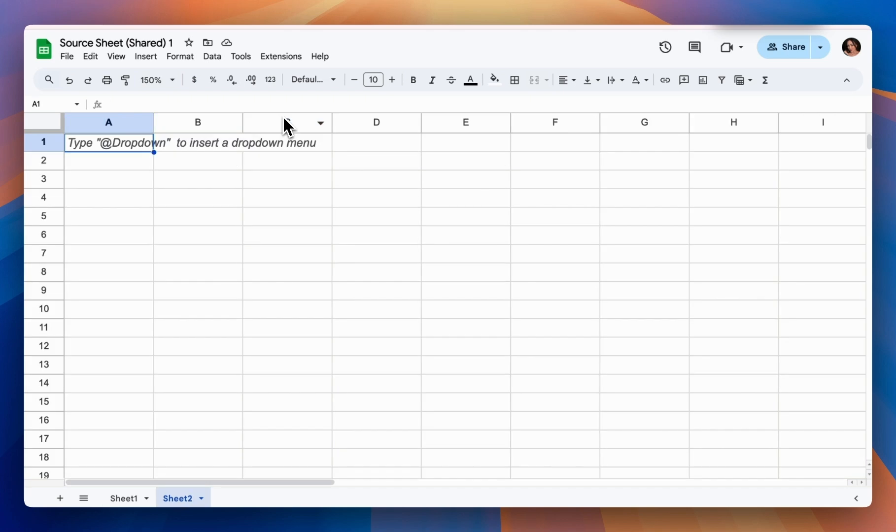
In Sheet1 of Source Sheet (Shared) 1, count the columns from Name to Department to find the column number for the filter
left_click(129, 499)
left_click(134, 152)
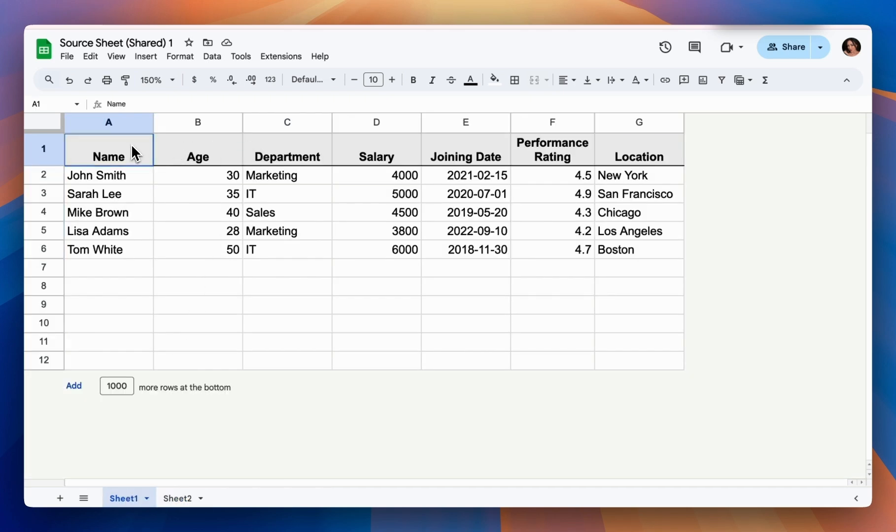
left_click(196, 153)
left_click(291, 156)
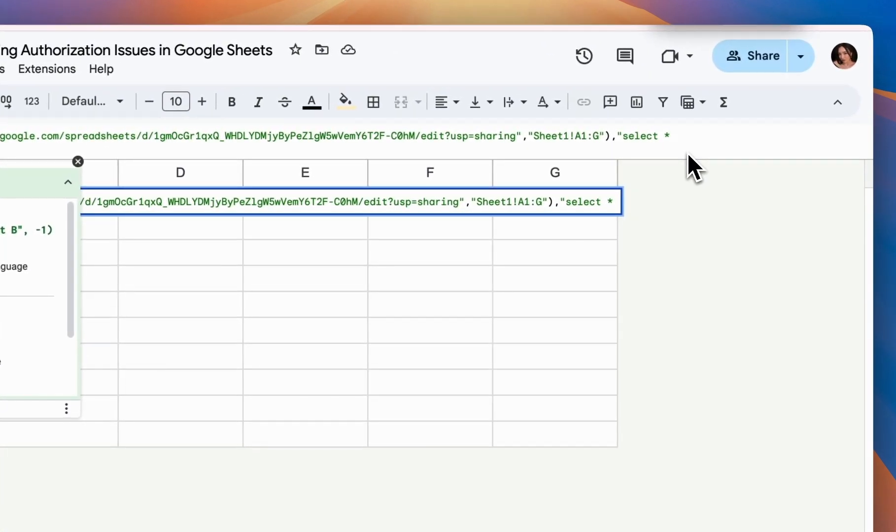
Back in the A1 formula, complete the query string with where Col3 = 'IT', close the QUERY function, and enter the formula
type("whe")
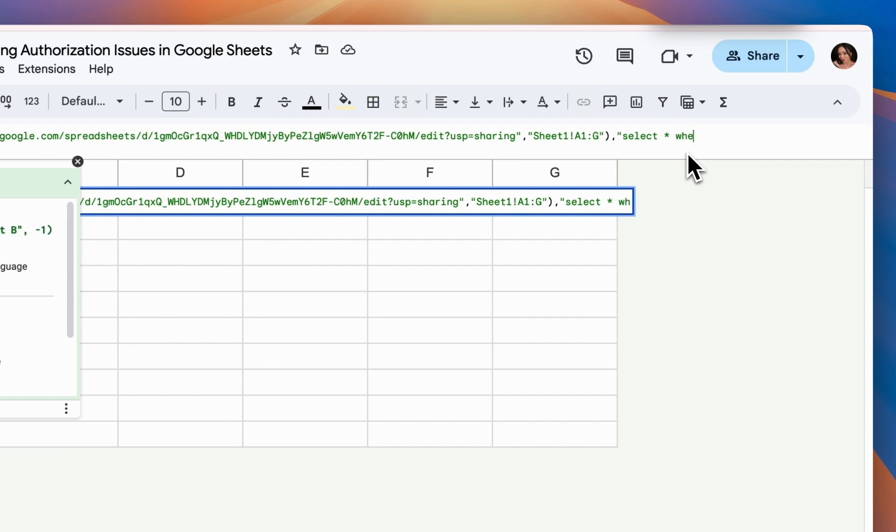
type("re Col")
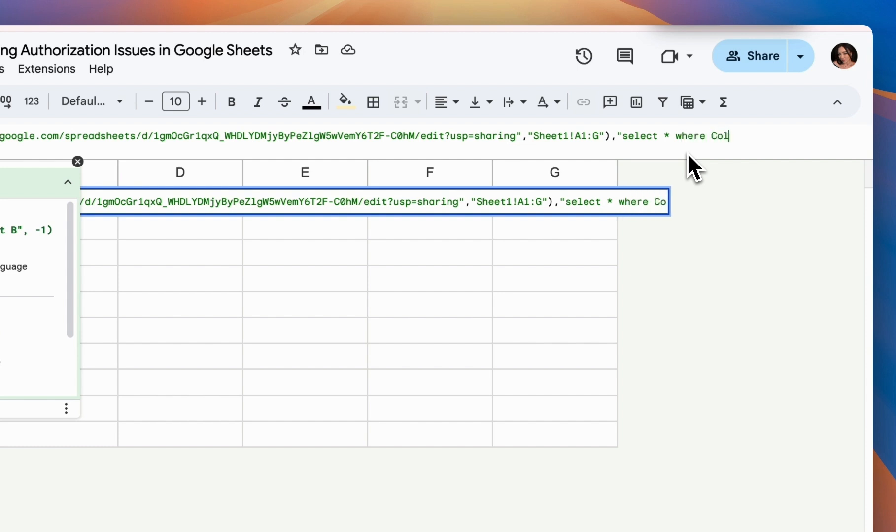
type("3 -")
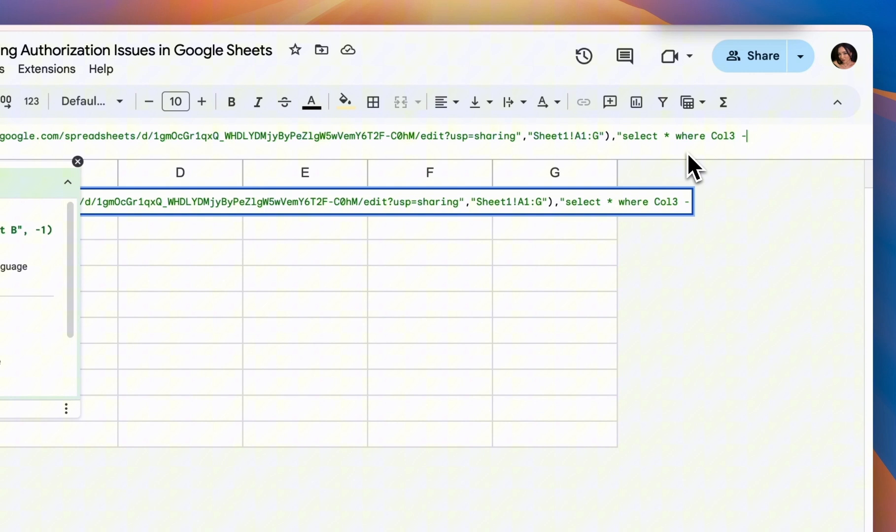
key("BackSpace")
type("= 'IT'")
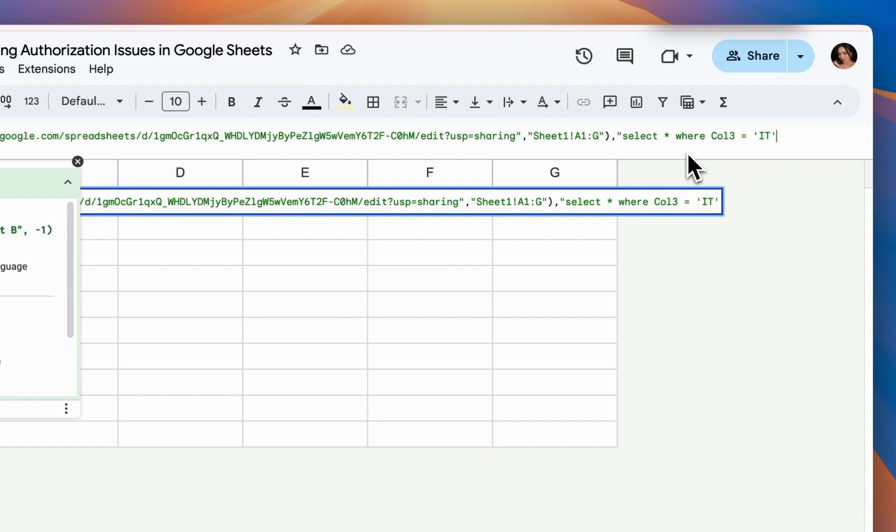
type("\")")
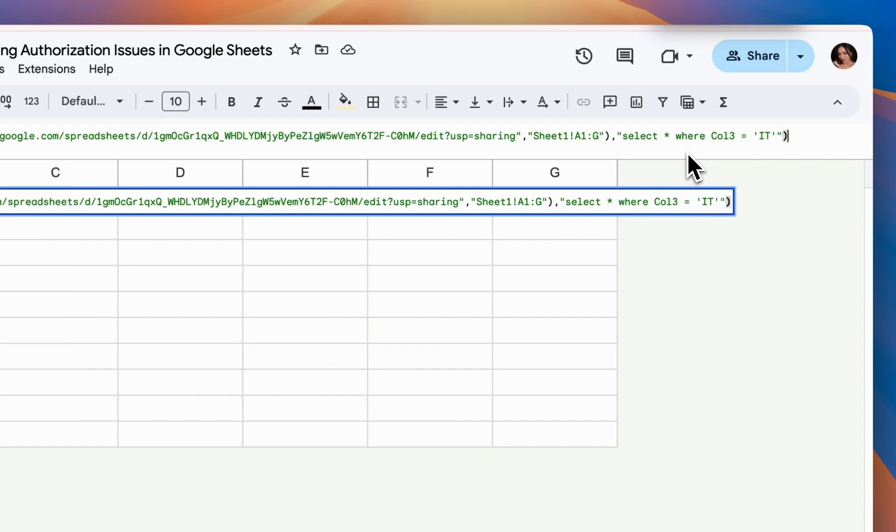
key("Return")
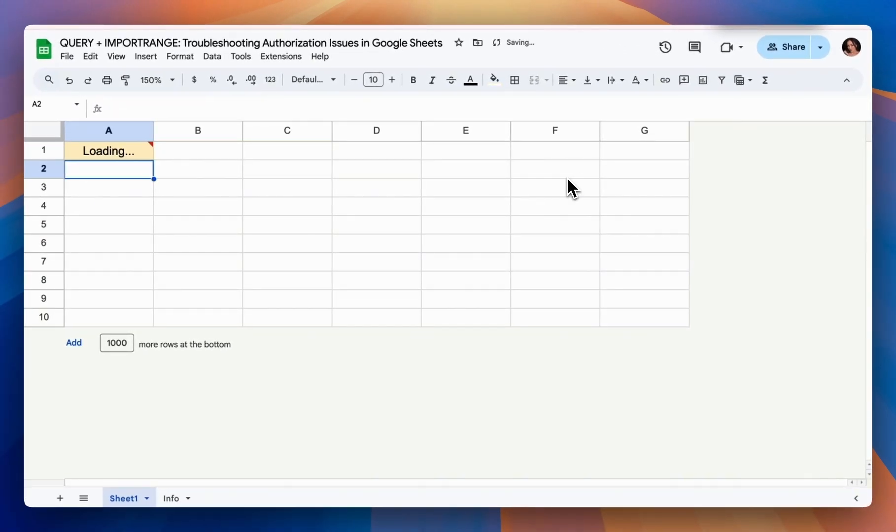
Allow A1's IMPORTRANGE access to the source spreadsheet and make header row 1 bold
mouse_move(101, 150)
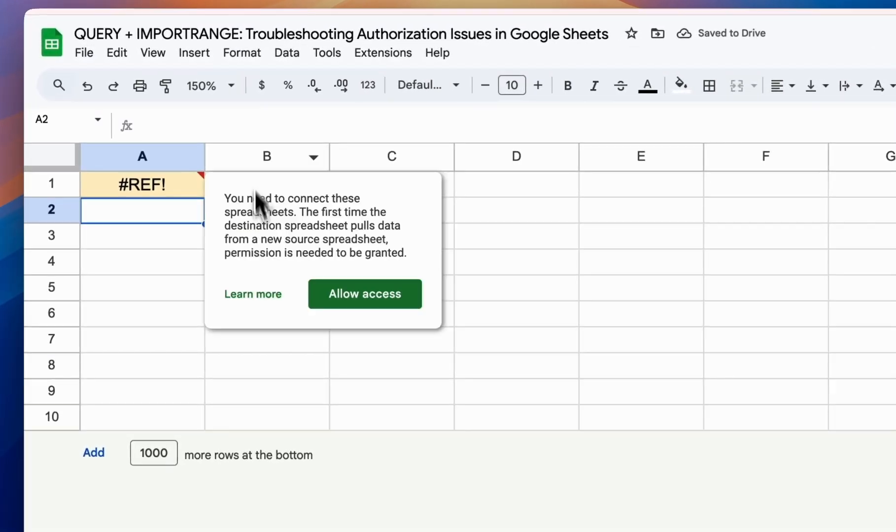
left_click(122, 182)
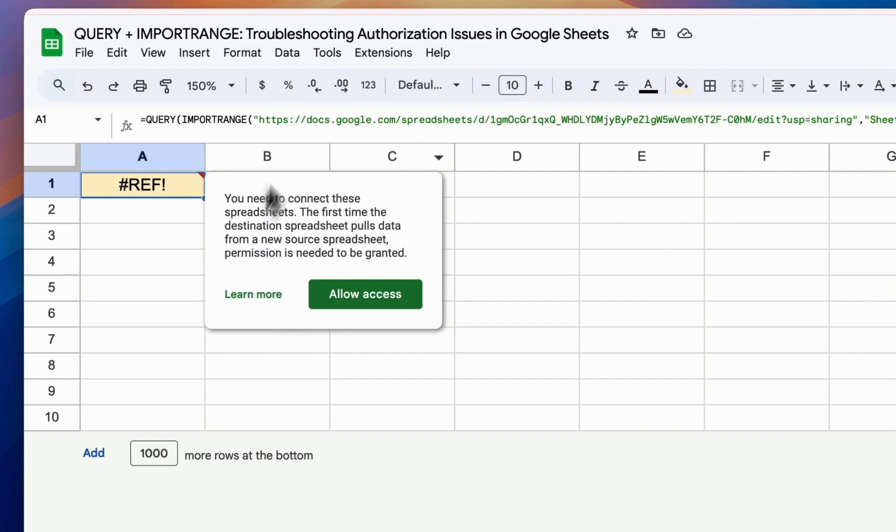
left_click(357, 298)
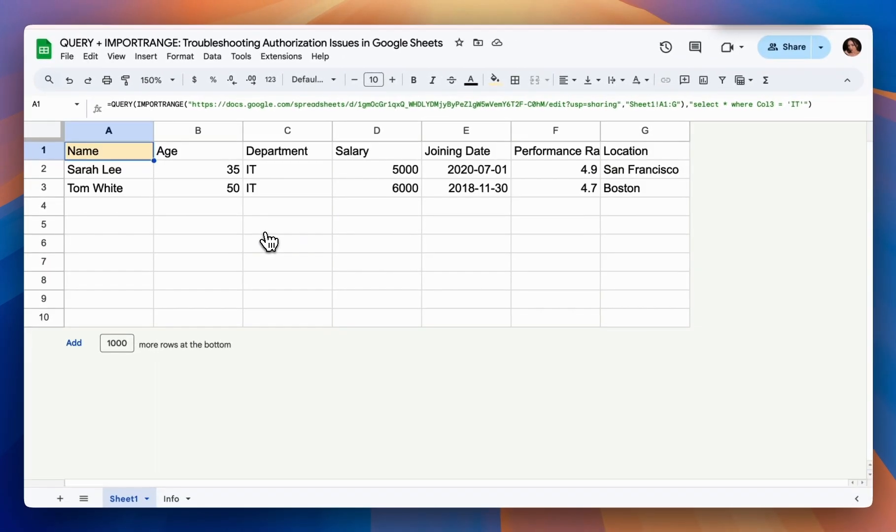
left_click(53, 150)
key("super+b")
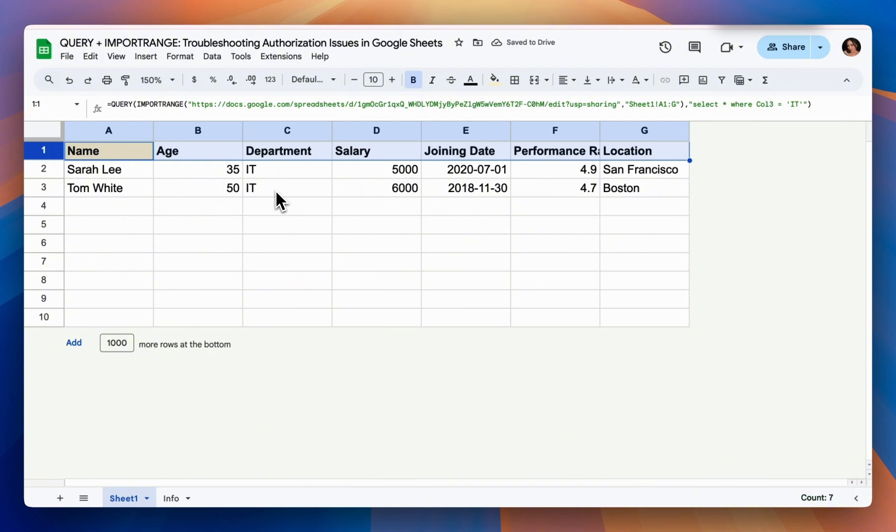
In Source Sheet (Shared) 1, compare the IT employee rows, A3:C3 and A6:C6, with the imported data
left_click(473, 0)
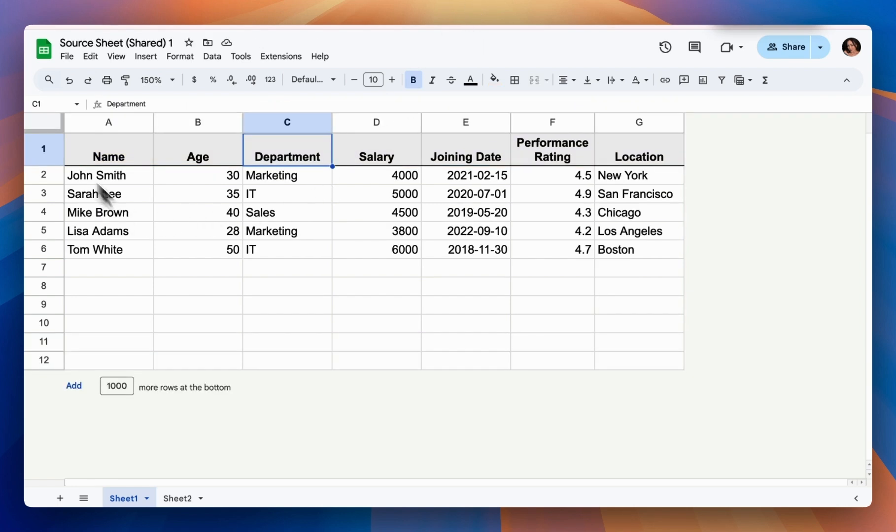
left_click_drag(143, 197, 260, 197)
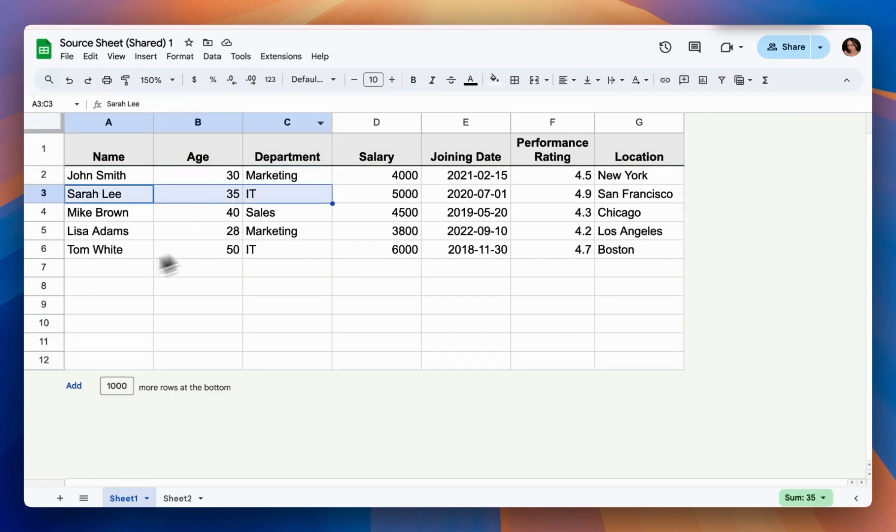
left_click_drag(131, 254, 273, 257)
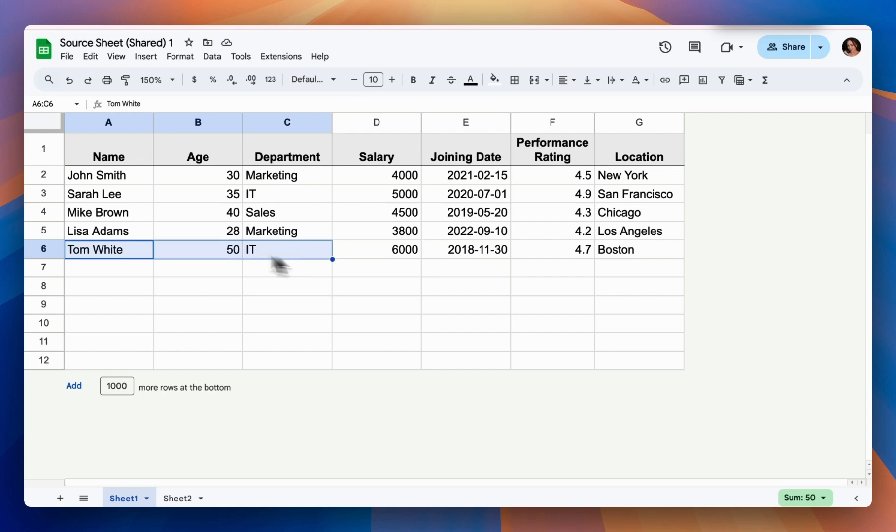
Back in the destination spreadsheet's QUERY formula, insert an opening curly brace before IMPORTRANGE
left_click(365, 5)
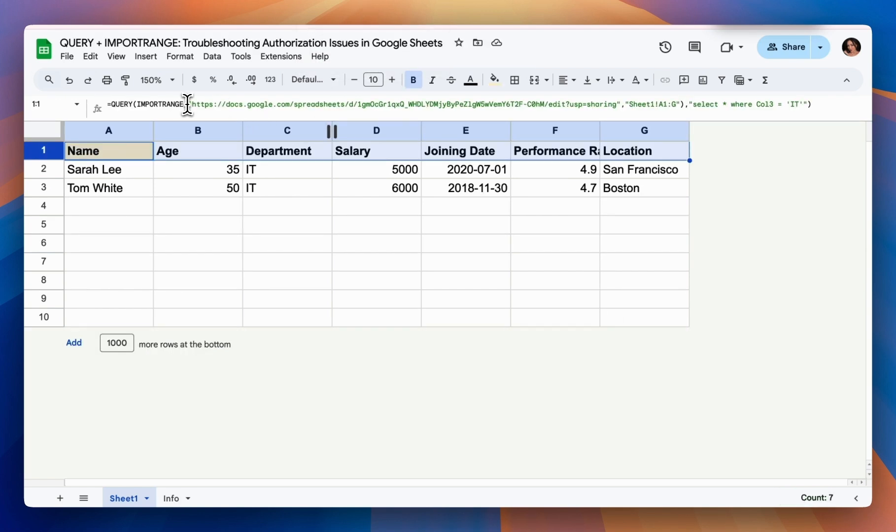
left_click(138, 105)
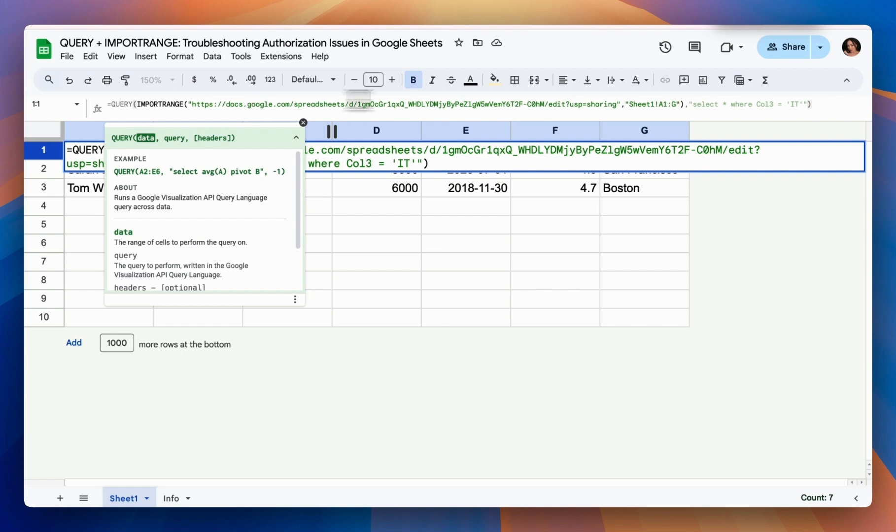
left_click_drag(456, 125, 457, 150)
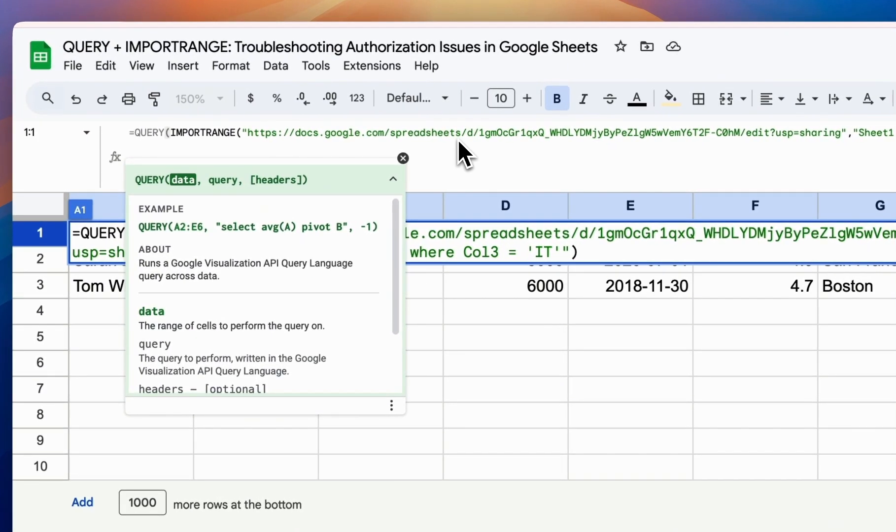
type("{")
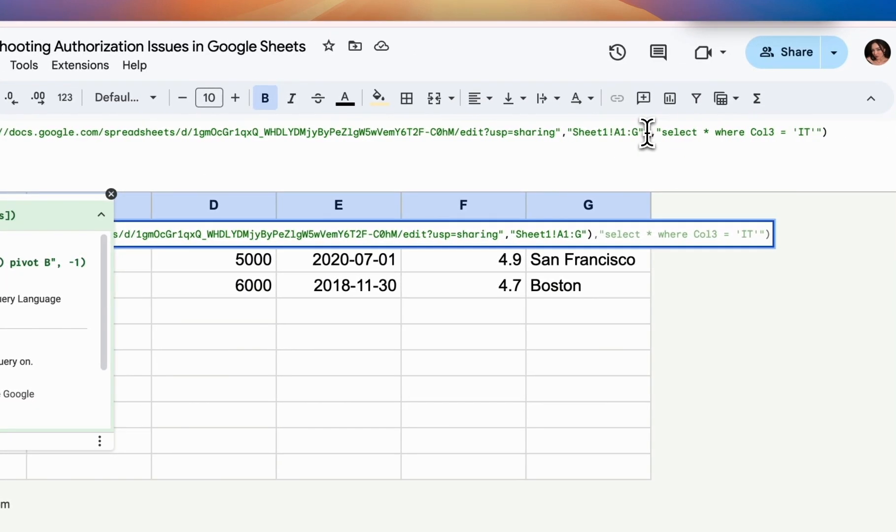
After the first IMPORTRANGE's closing parenthesis, add a comma and start a second IMPORTRANGE function
left_click(647, 132)
type(",")
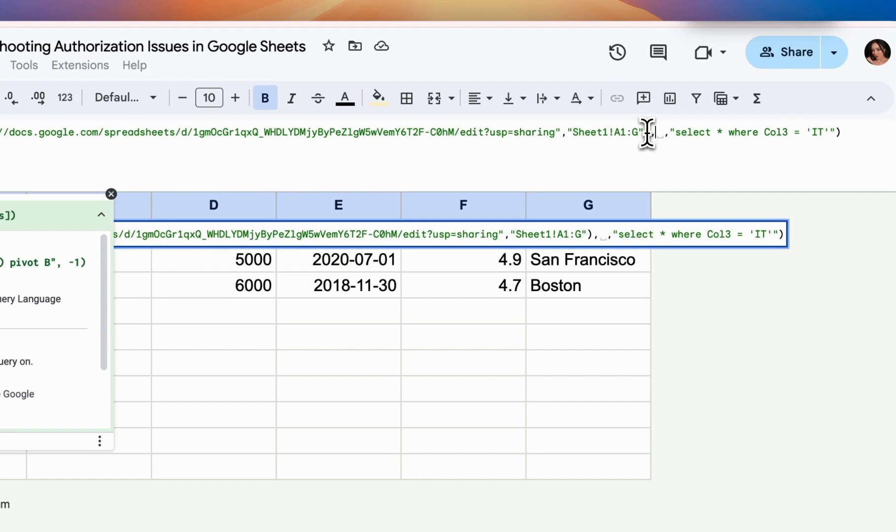
type("Im")
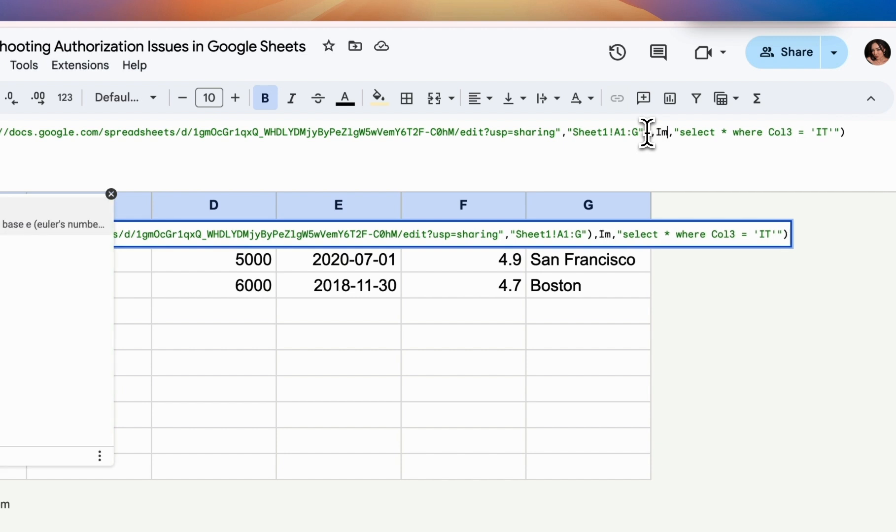
key("BackSpace")
type("MPORTRA")
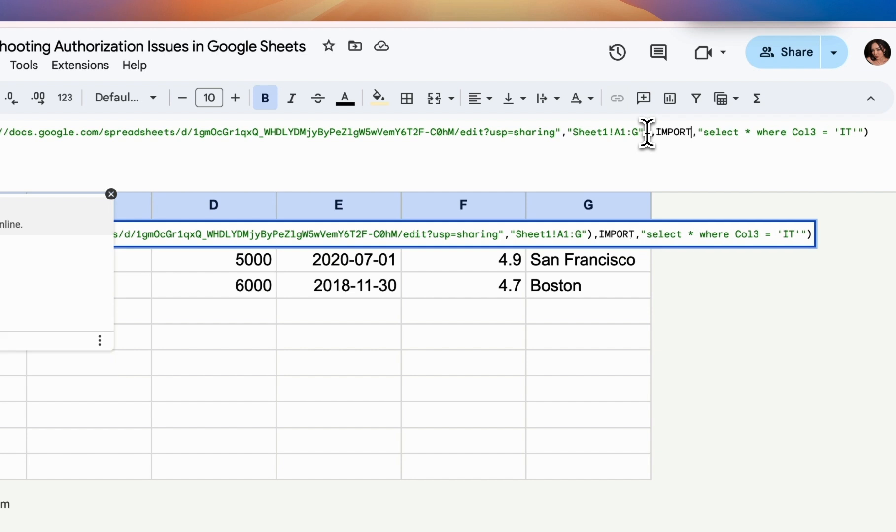
type("NGE(")
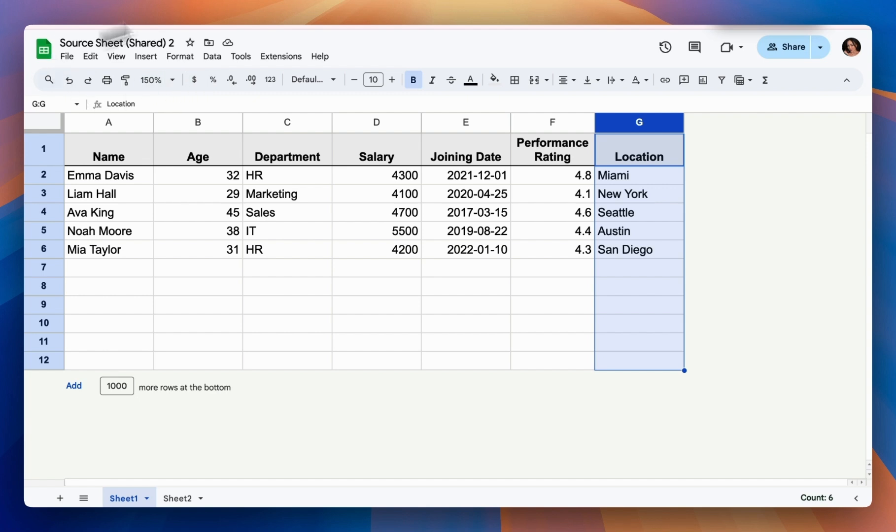
Copy the sharing link of Source Sheet (Shared) 2 and enter it in quotes as the second IMPORTRANGE's spreadsheet URL, followed by a comma
left_click(784, 48)
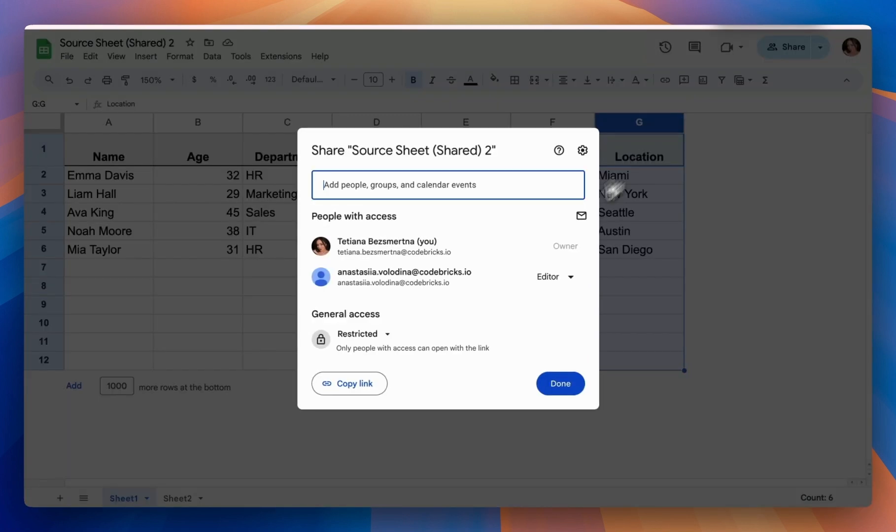
left_click(353, 387)
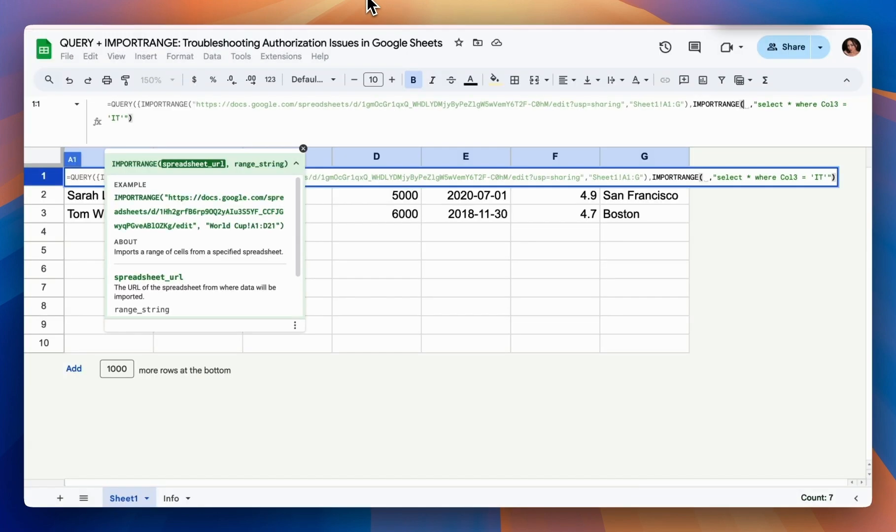
type("\"")
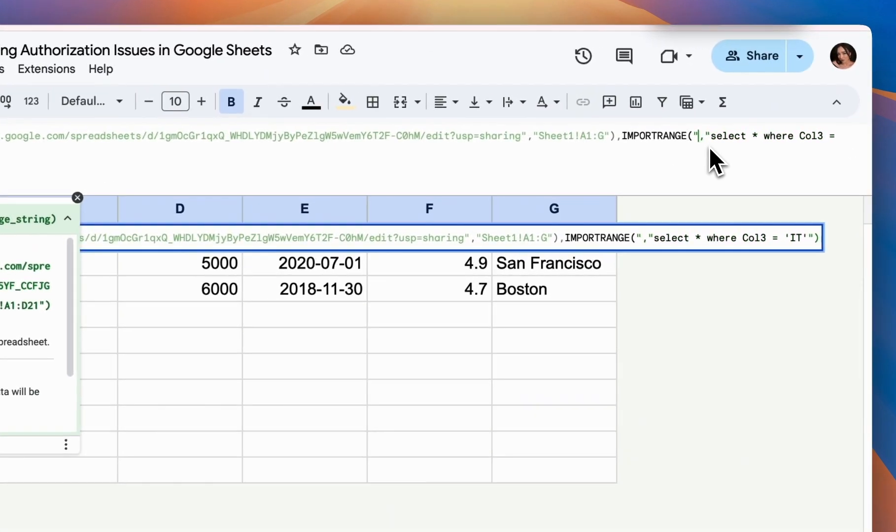
key("super+v")
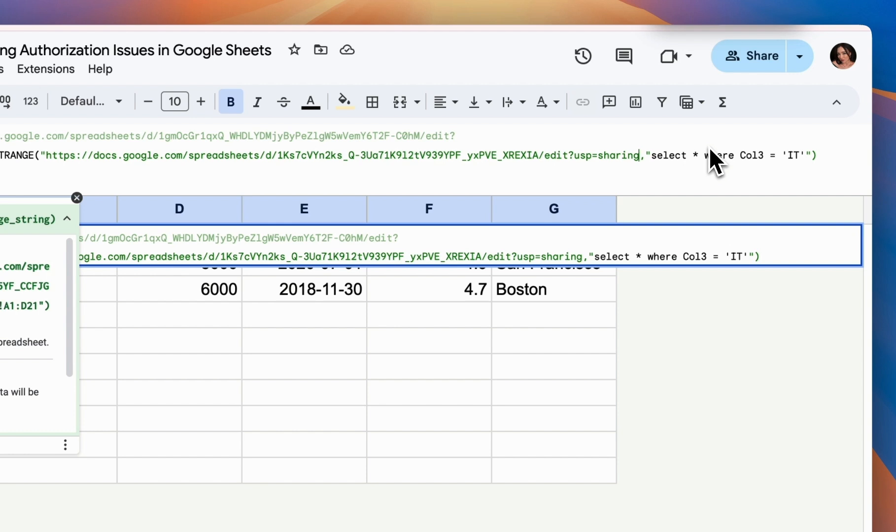
type("\",")
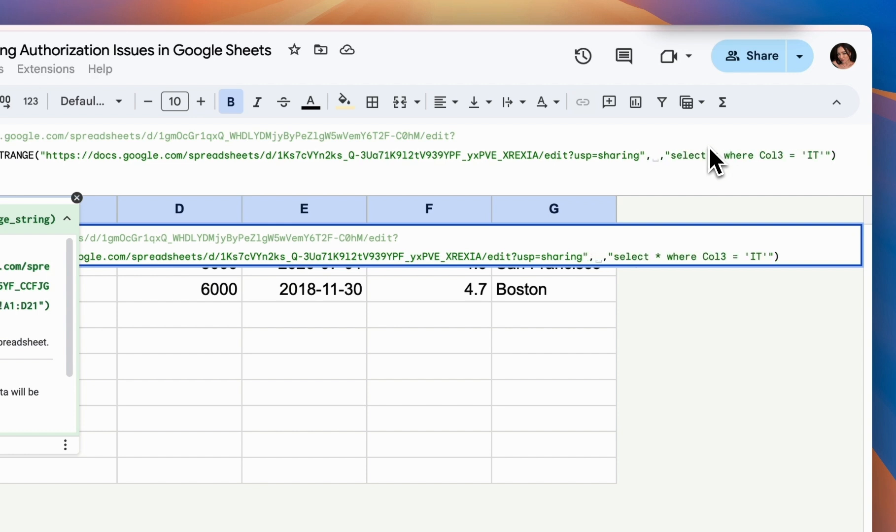
key("BackSpace")
type("\",\"Sheet1!A1:G\"),IMPOR")
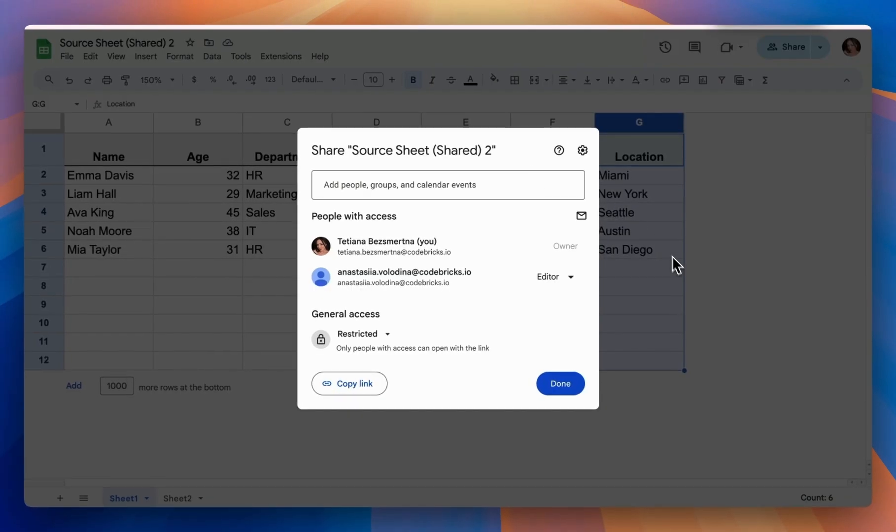
In Source Sheet (Shared) 2, build a reference to Sheet1!A1:G12 in Sheet2's cell A1, copy the reference text and remove it from the cell
left_click(674, 257)
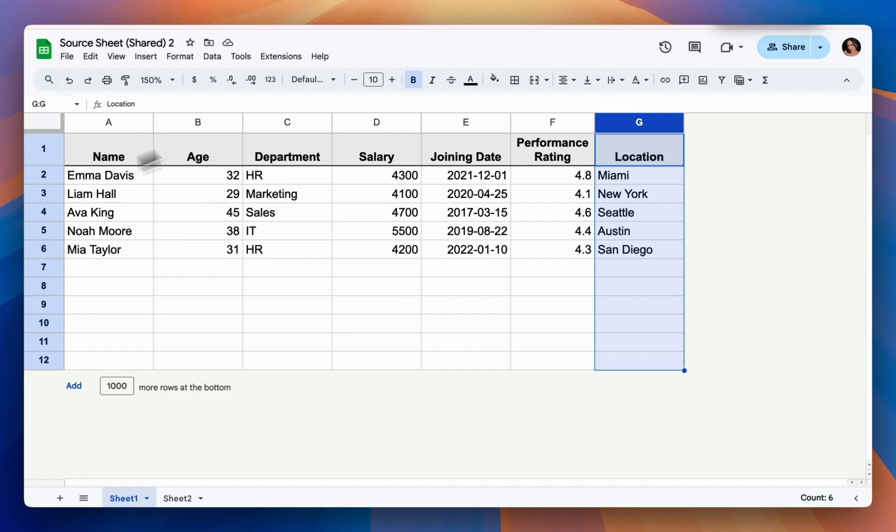
left_click(176, 500)
type("=")
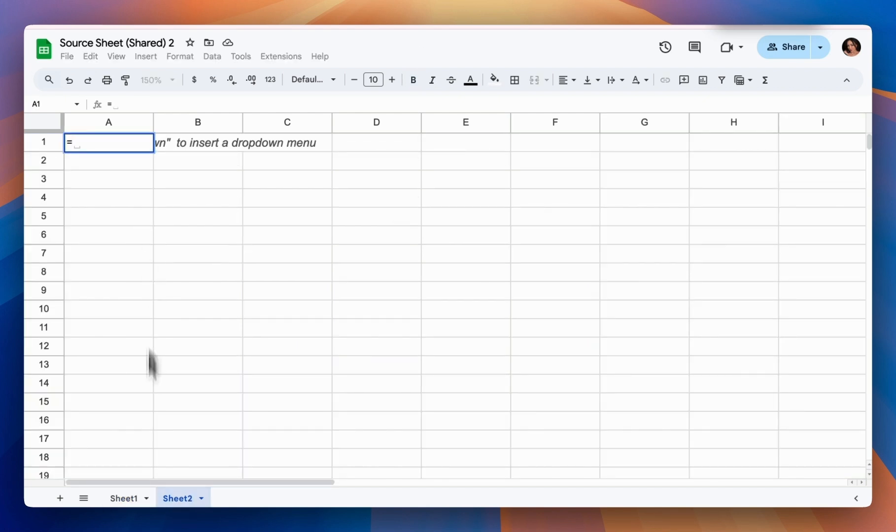
left_click(125, 499)
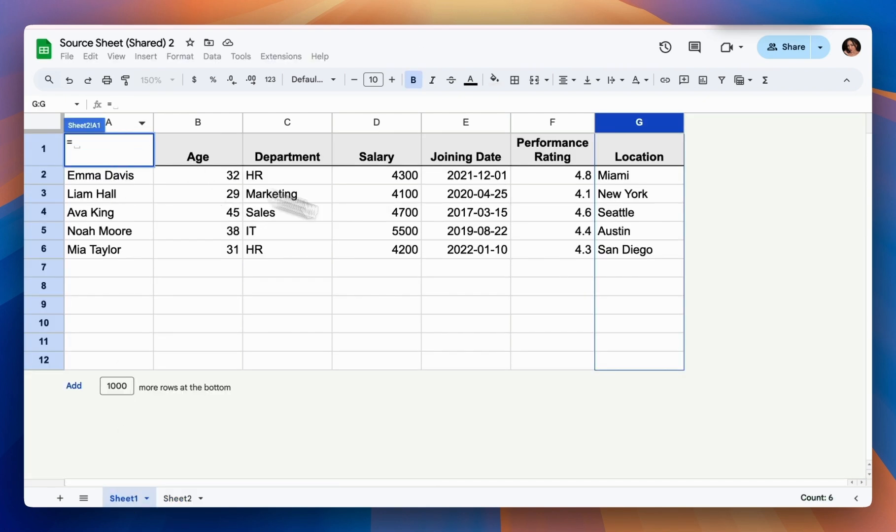
left_click_drag(619, 364, 74, 143)
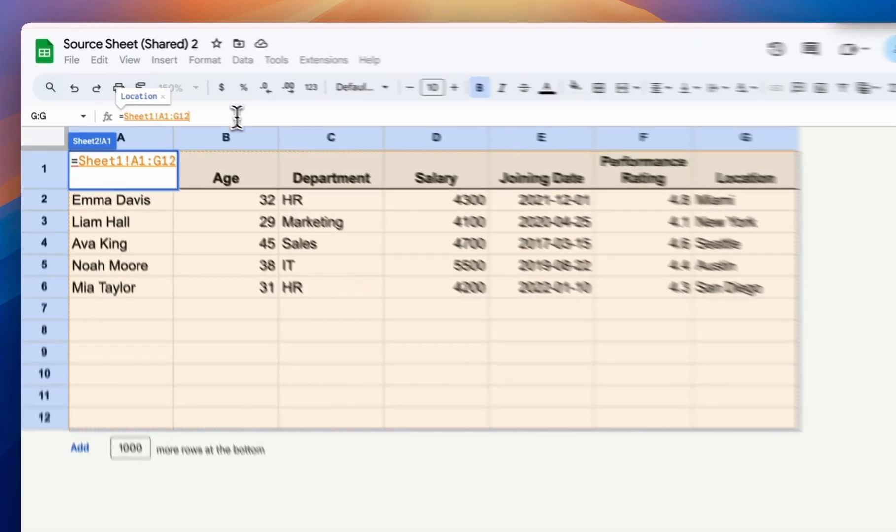
left_click_drag(237, 117, 123, 116)
key("BackSpace")
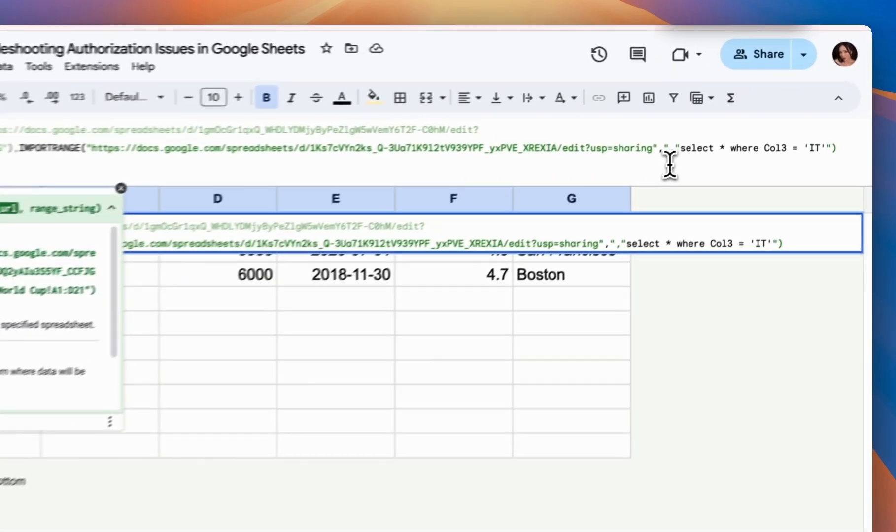
Back in the destination spreadsheet, enter "Sheet1!A1:G" as the second IMPORTRANGE's range and close the function and the curly-brace array
key("super+v")
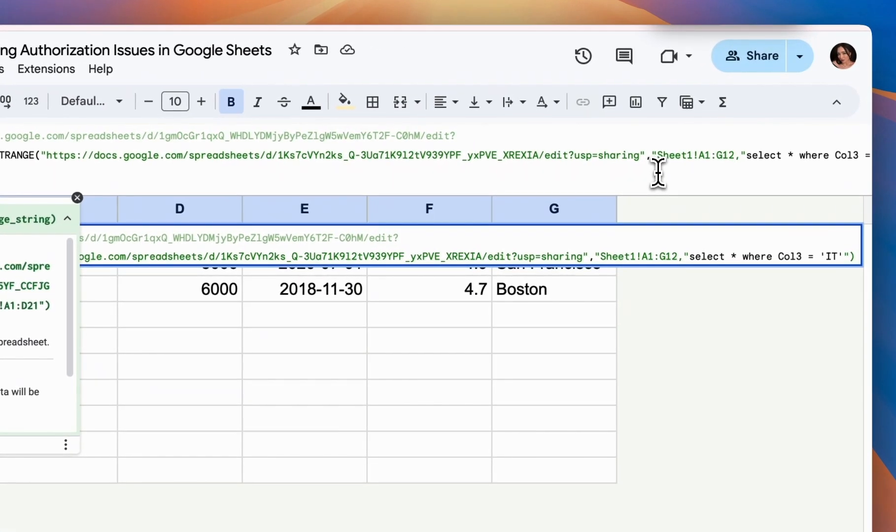
key("BackSpace")
key("BackSpace")
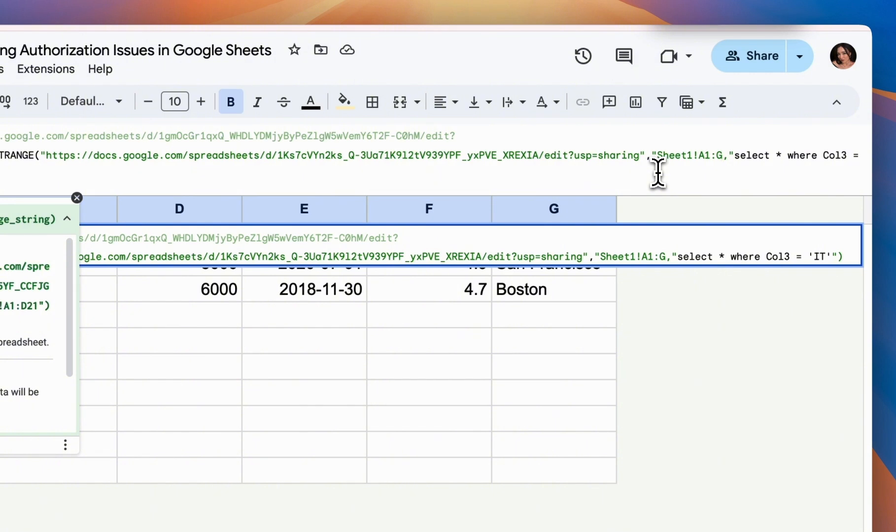
type("\"")
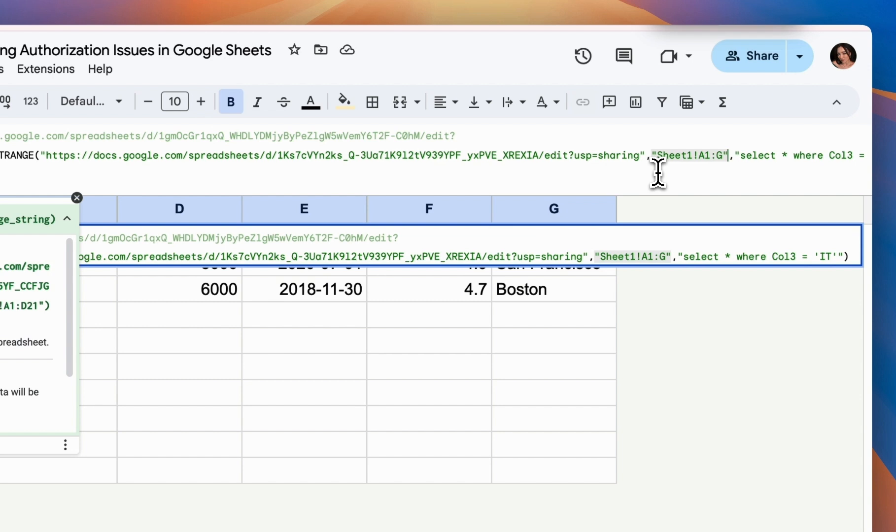
type(")")
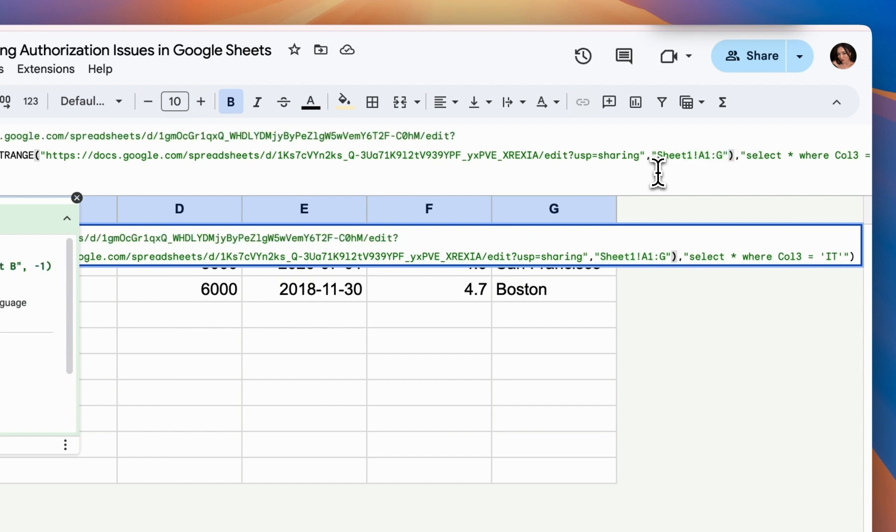
type("}")
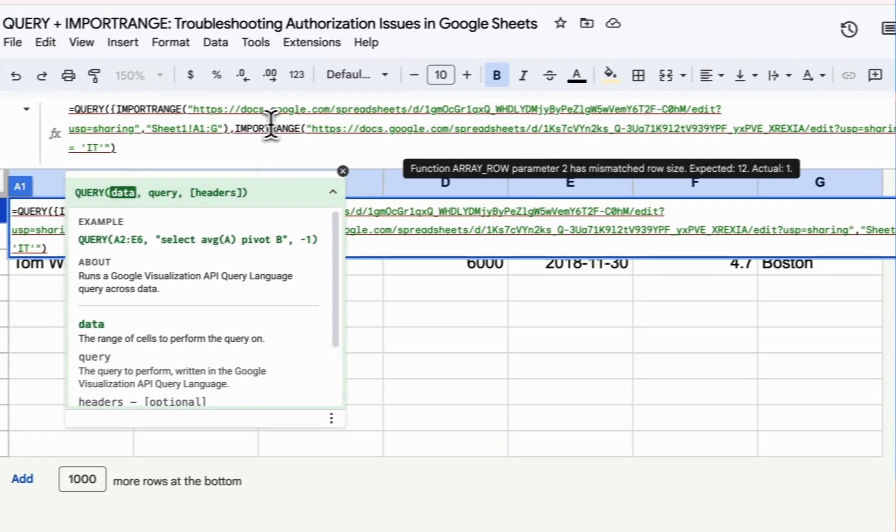
Replace the comma between the two IMPORTRANGE functions with a semicolon and confirm the formula
left_click(4, 153)
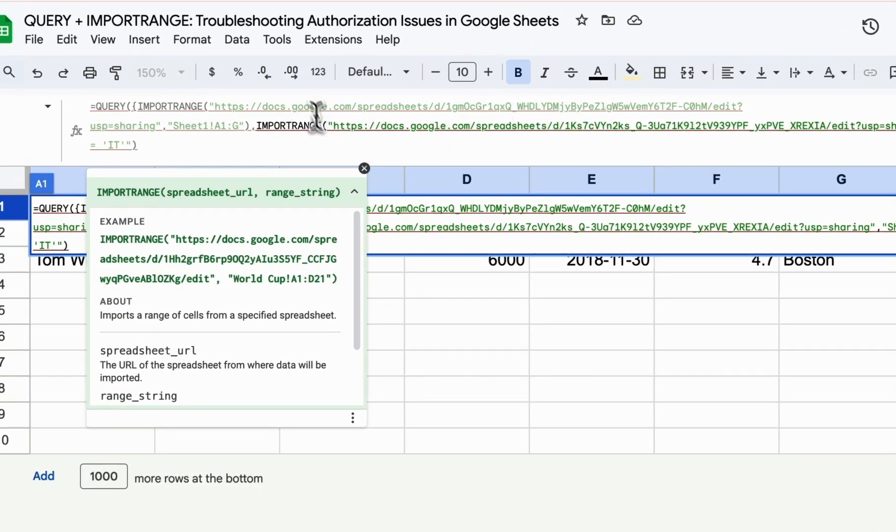
left_click(254, 127)
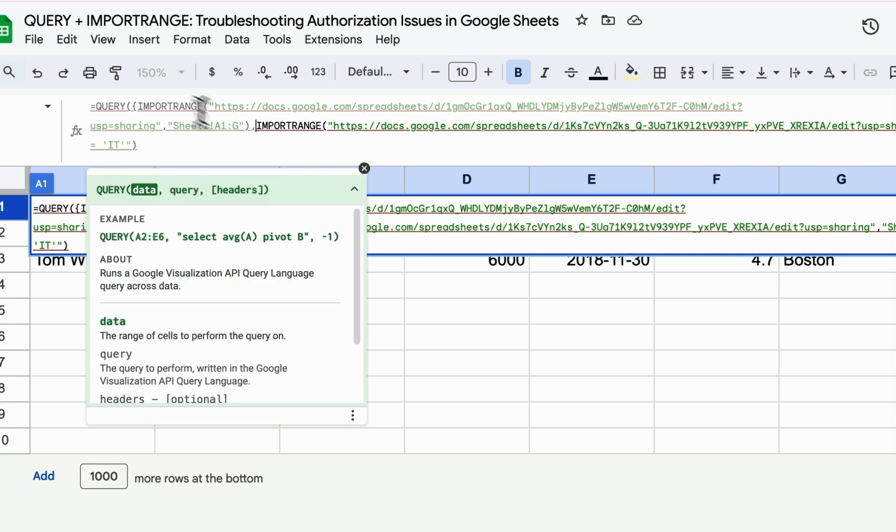
left_click(257, 127)
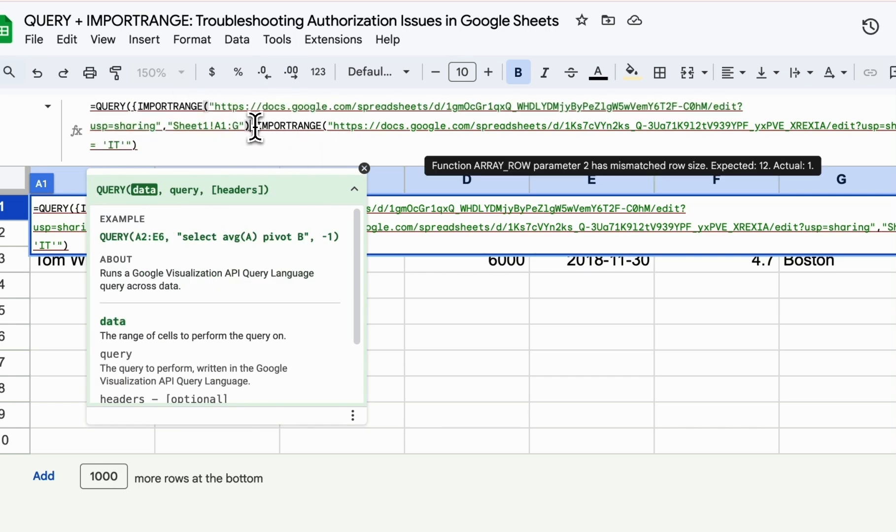
left_click(258, 129)
key("BackSpace")
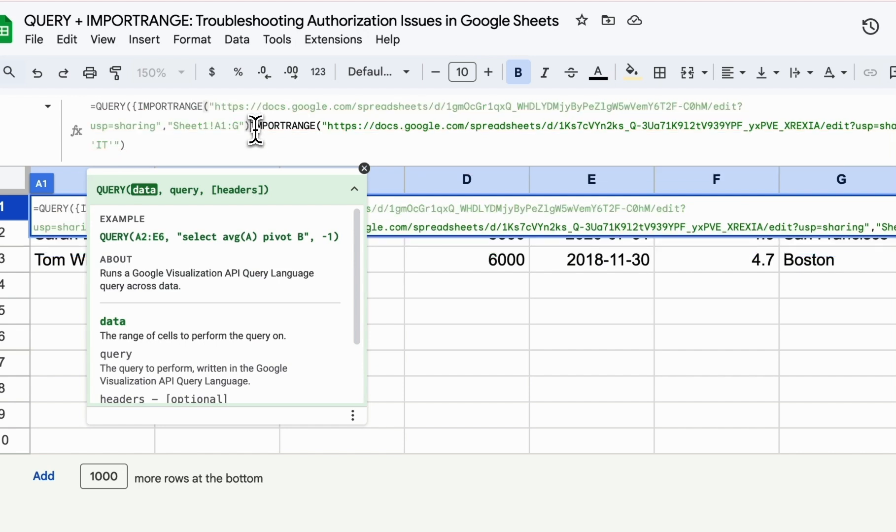
type(";")
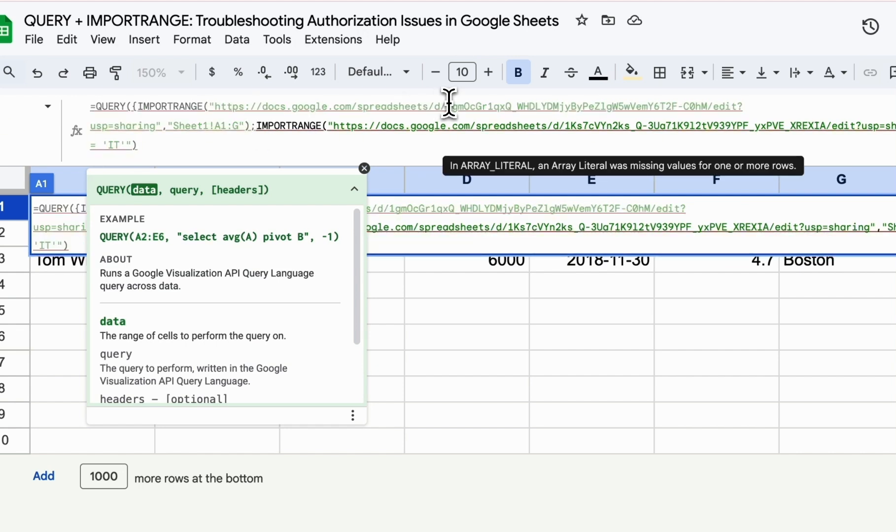
key("Tab")
Inspect the error details of cell A1 and enlarge the formula bar to show the whole QUERY formula
left_click(105, 210)
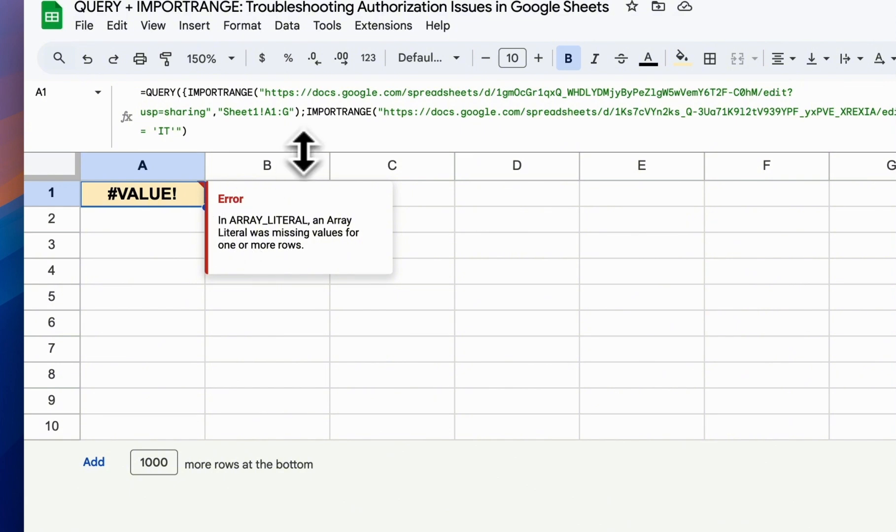
left_click_drag(303, 157, 303, 178)
left_click(316, 109)
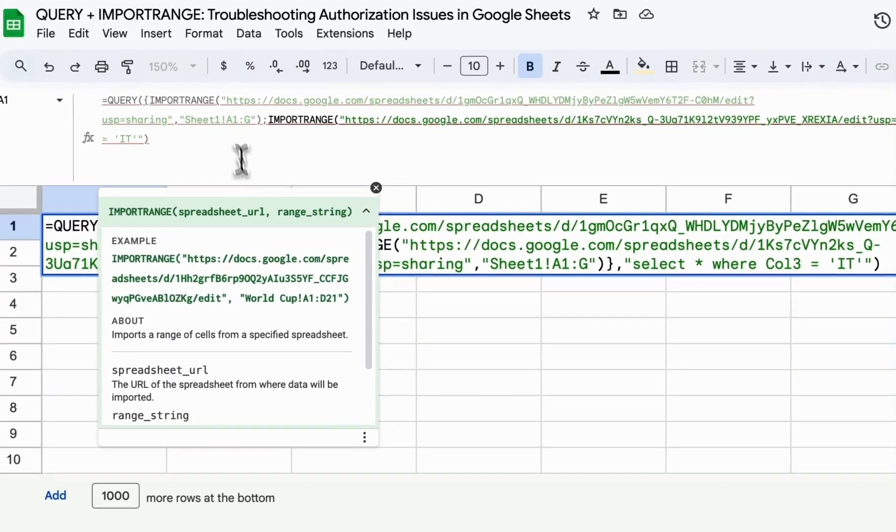
left_click(393, 391)
left_click(155, 231)
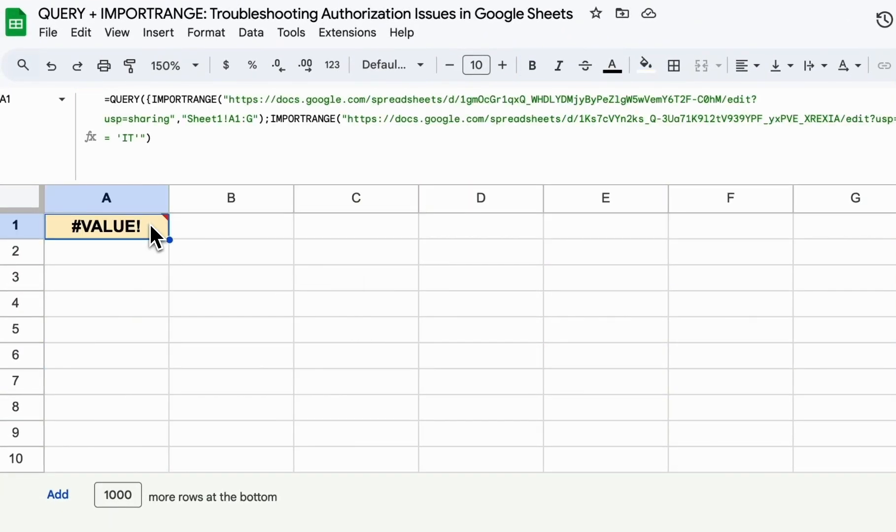
Copy the second IMPORTRANGE out of the QUERY formula and enter it as a standalone formula in cell A1 of a new sheet
left_click_drag(271, 118, 760, 163)
key("super+c")
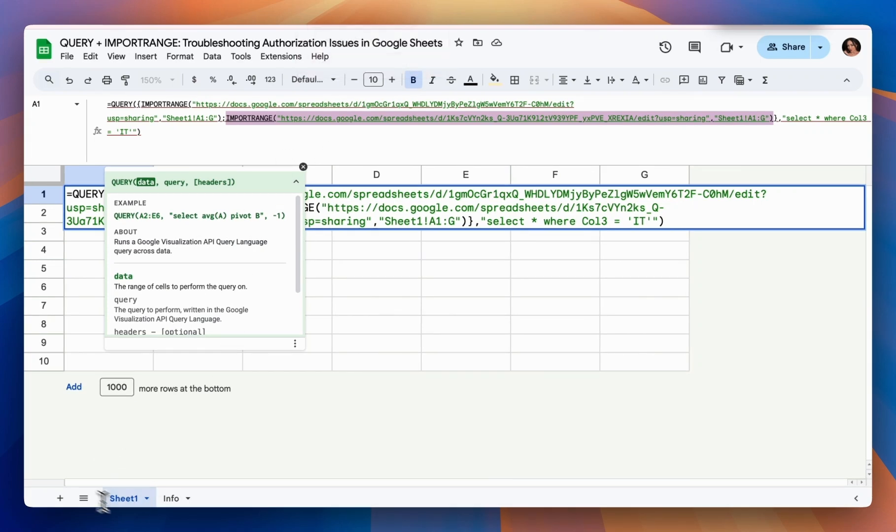
left_click(60, 498)
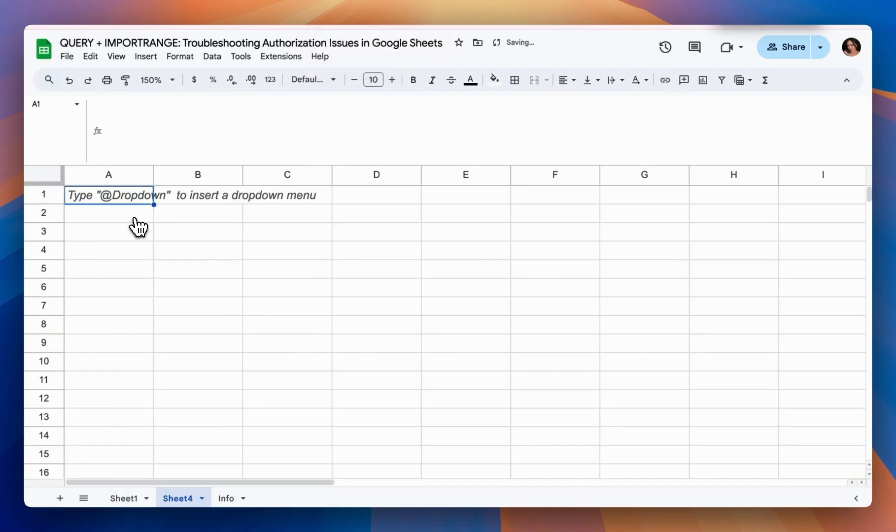
left_click(161, 111)
key("super+v")
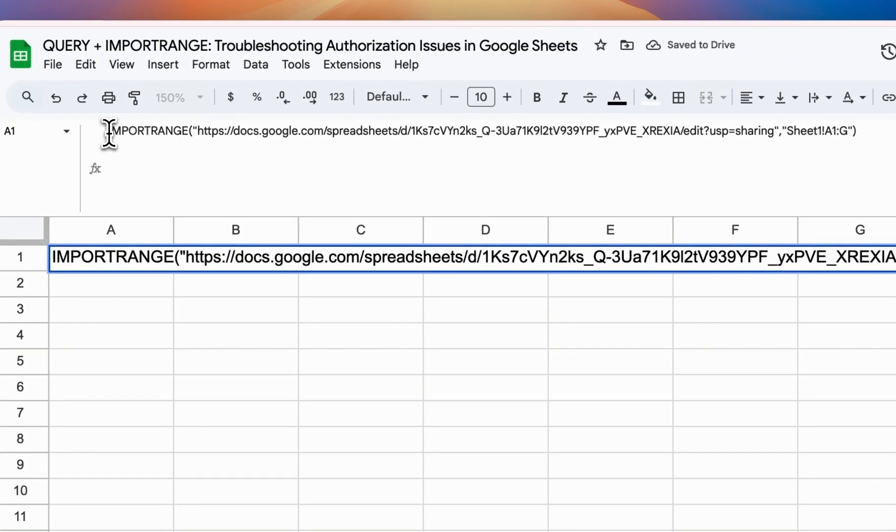
type("=")
key("Return")
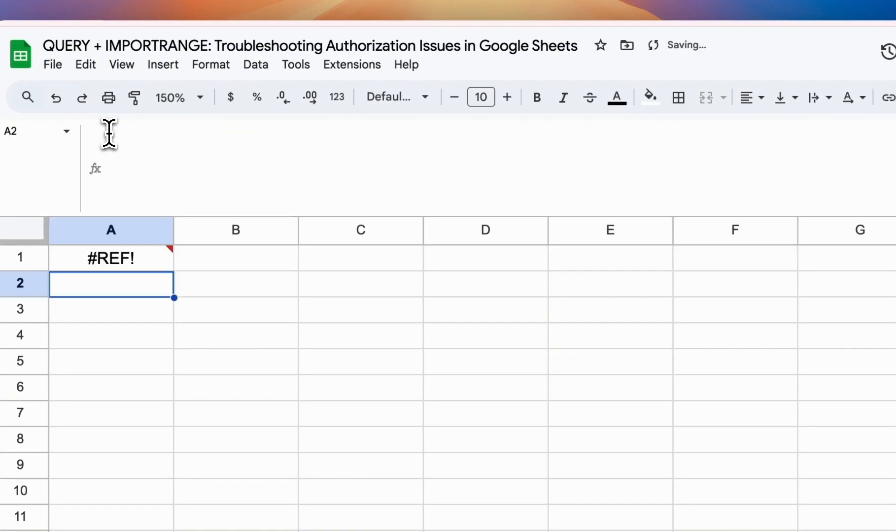
Allow access to the source spreadsheet for the standalone IMPORTRANGE in A1 and return to the QUERY output on Sheet1
left_click(110, 269)
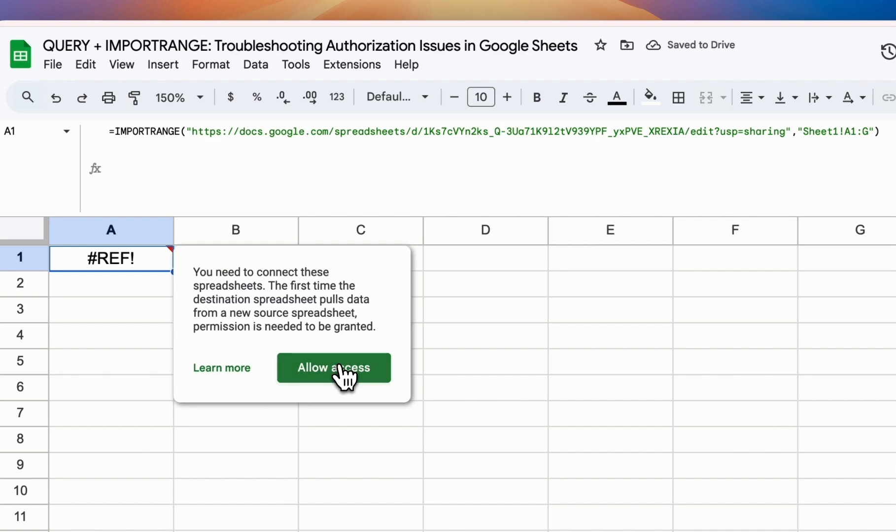
left_click(340, 368)
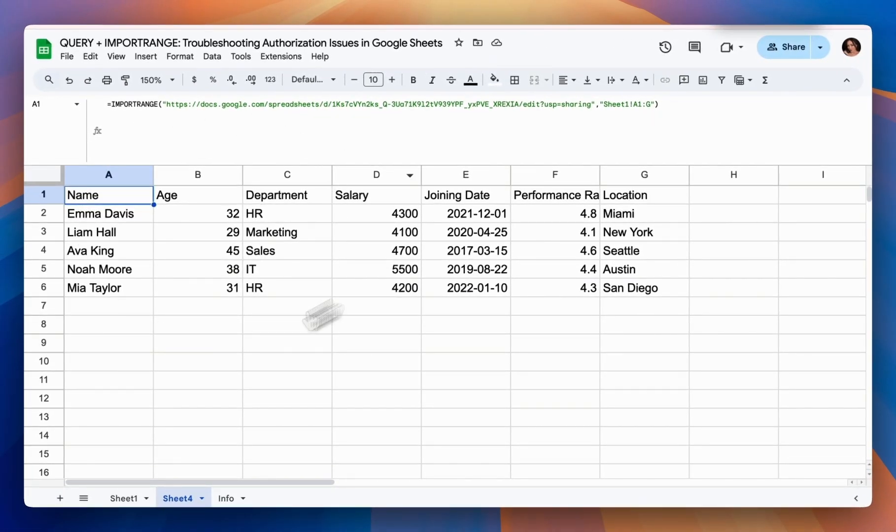
left_click(120, 498)
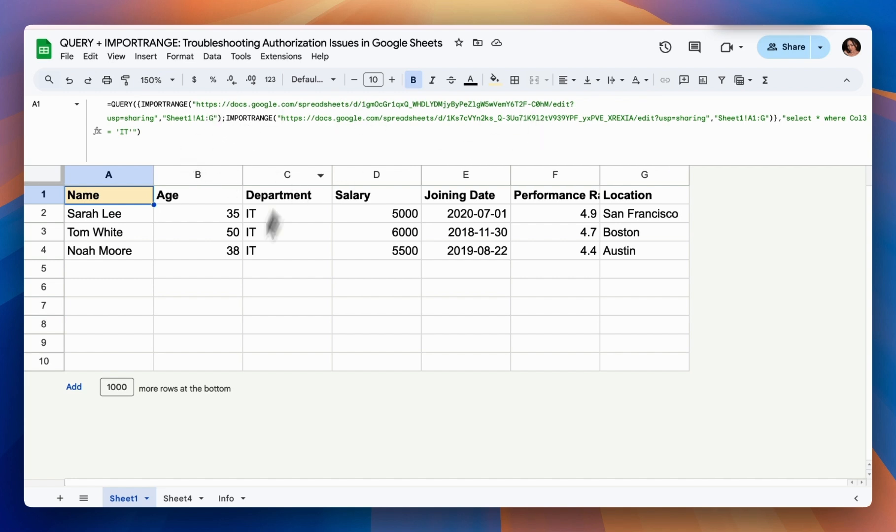
Clear the standalone IMPORTRANGE formula from A1 of Sheet4 and delete that sheet
left_click(181, 498)
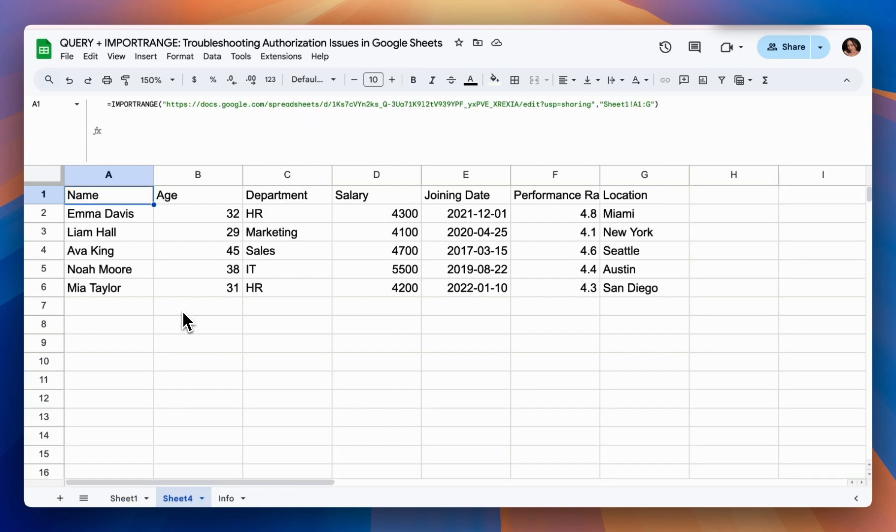
key("Delete")
left_click(202, 498)
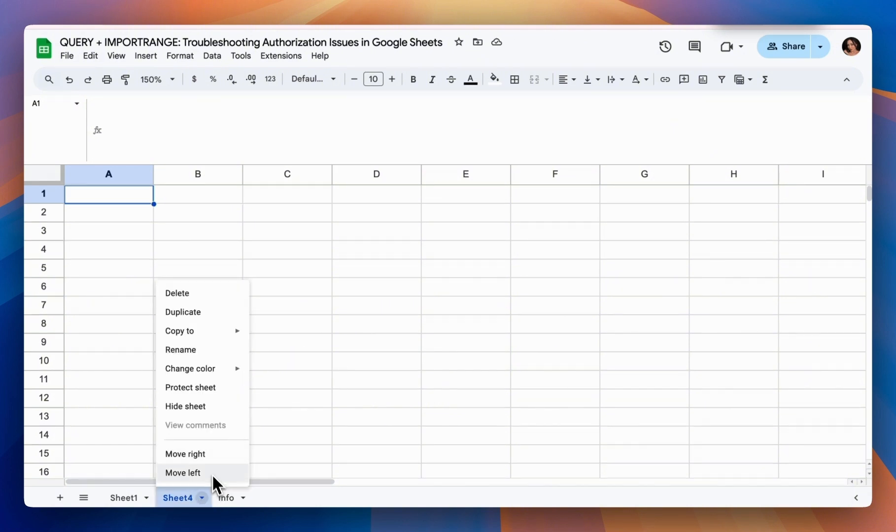
left_click(195, 294)
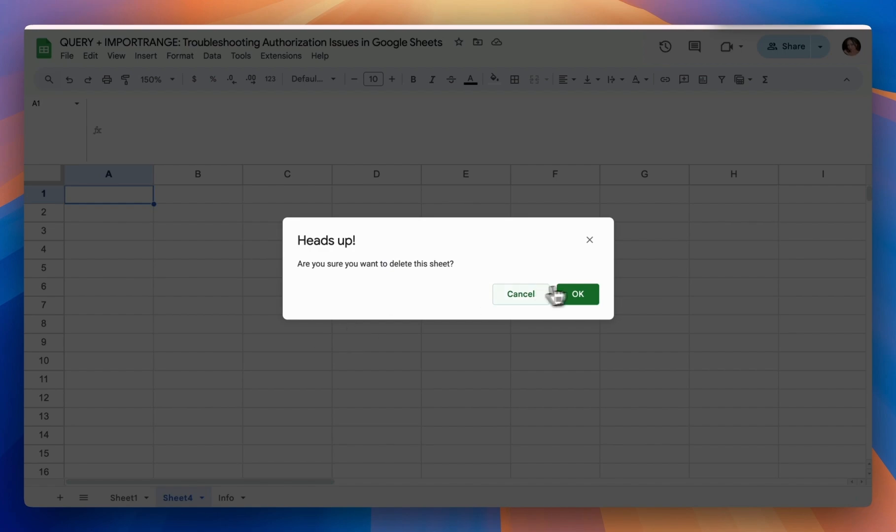
left_click(572, 295)
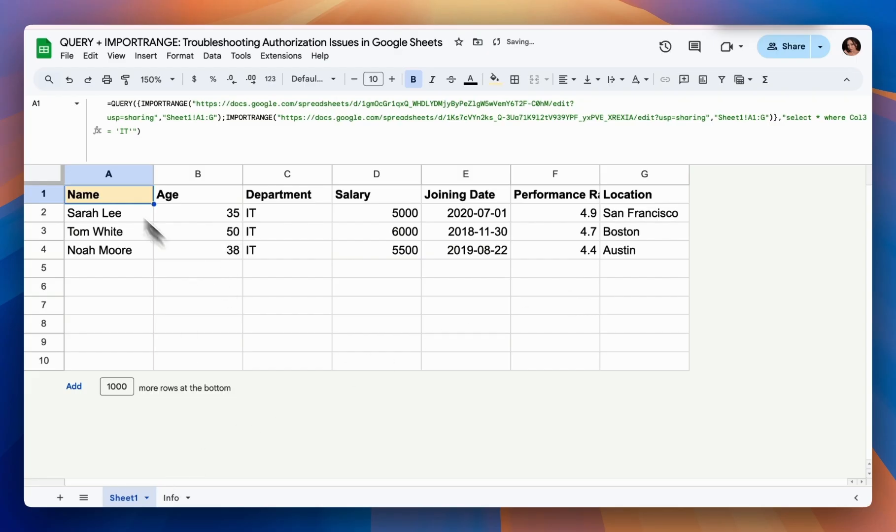
Compare the combined IT rows with row 5 of Source Sheet (Shared) 2's Sheet1, and return to the QUERY formula in the destination's cell A1
left_click_drag(106, 213, 703, 309)
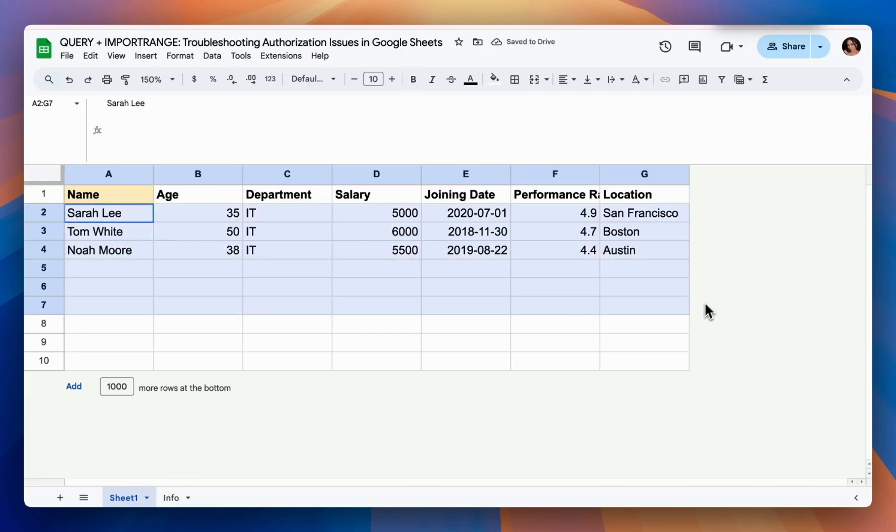
left_click_drag(111, 251, 660, 255)
left_click(581, 11)
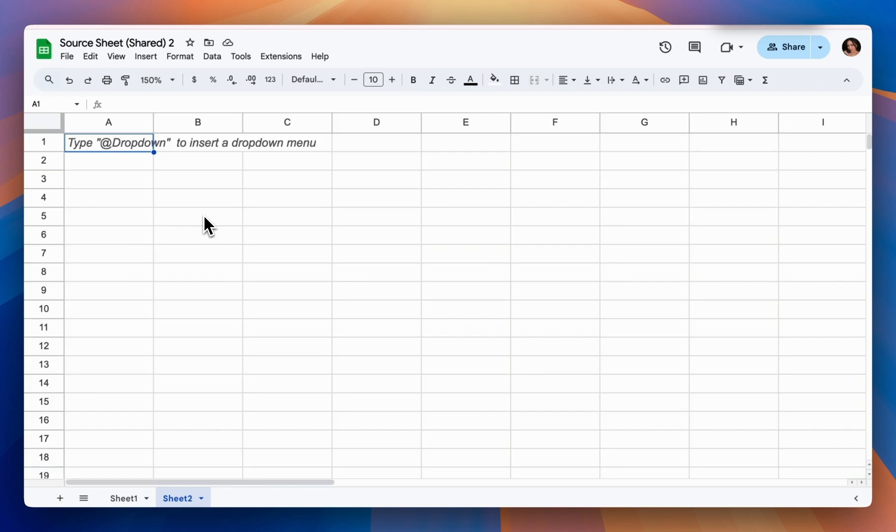
left_click(134, 498)
left_click(264, 268)
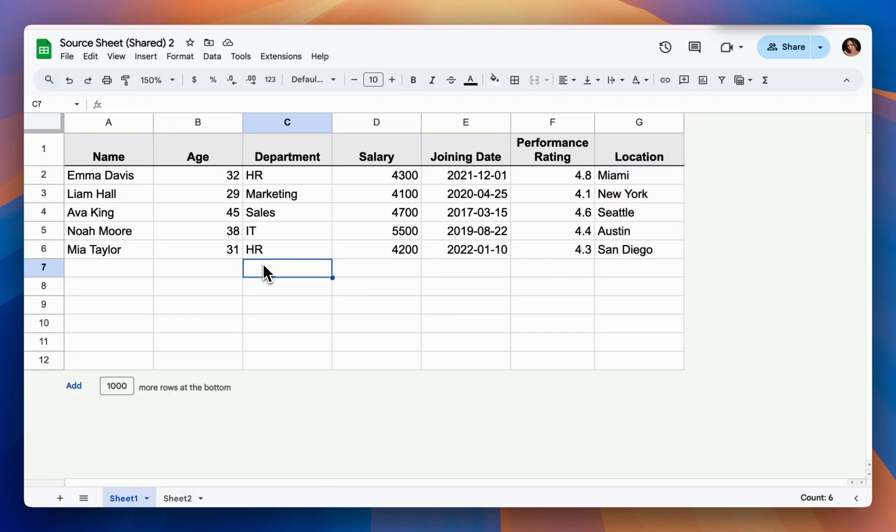
left_click(45, 232)
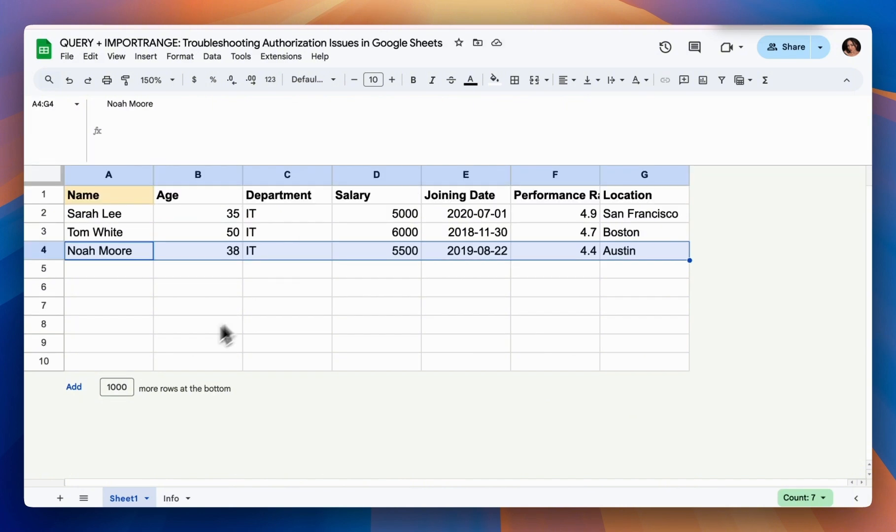
left_click(212, 347)
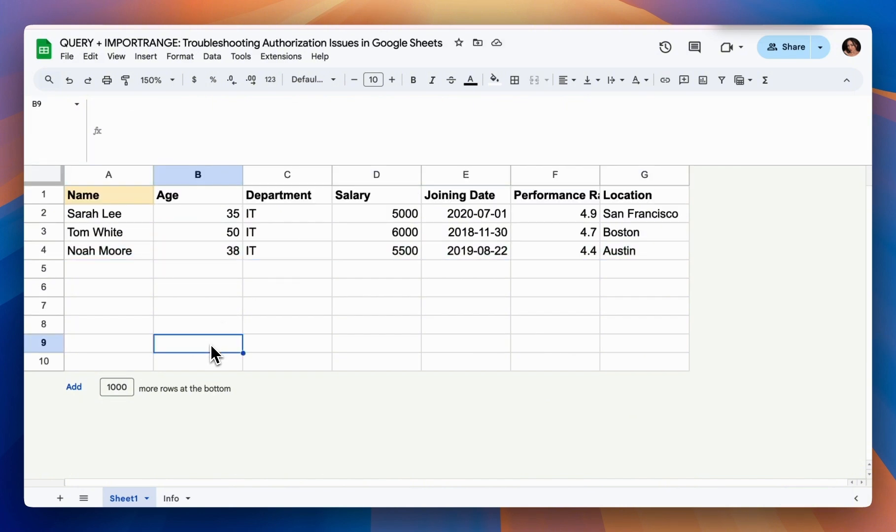
left_click(113, 200)
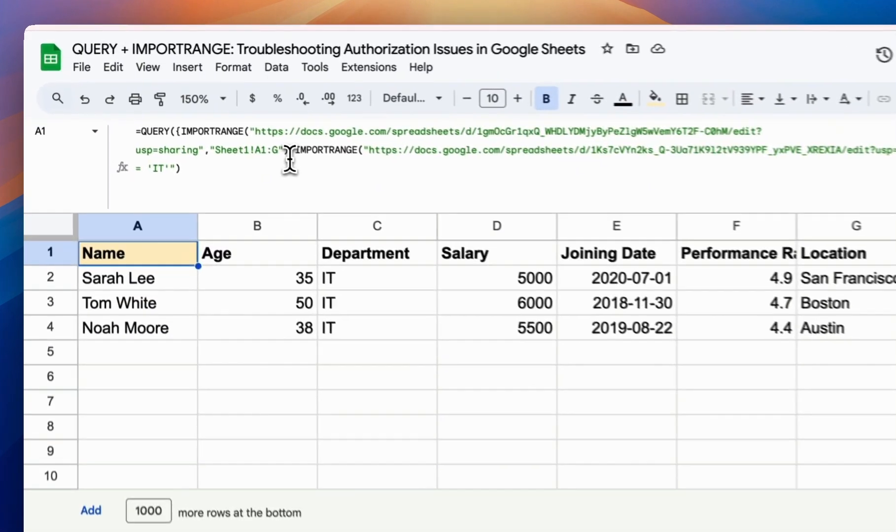
Separate the two IMPORTRANGE functions in A1's QUERY formula with a comma and examine how the imported columns are arranged across the sheet
left_click(295, 160)
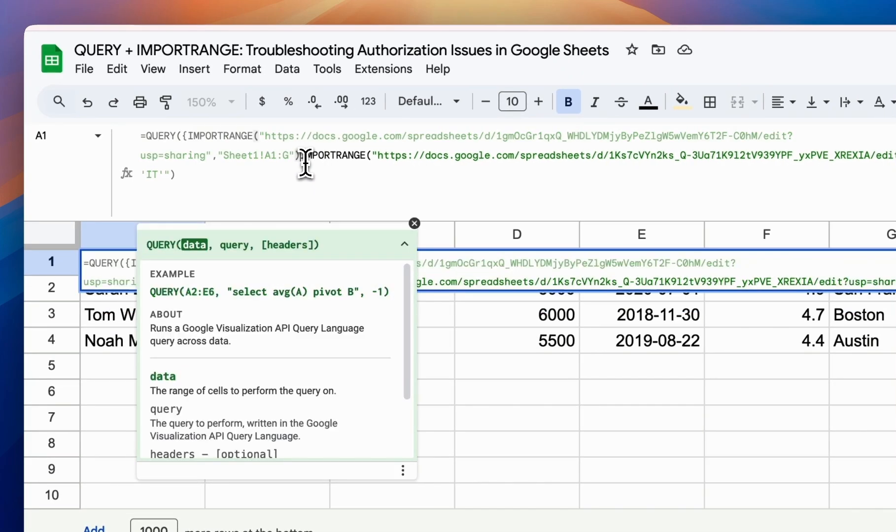
key("Return")
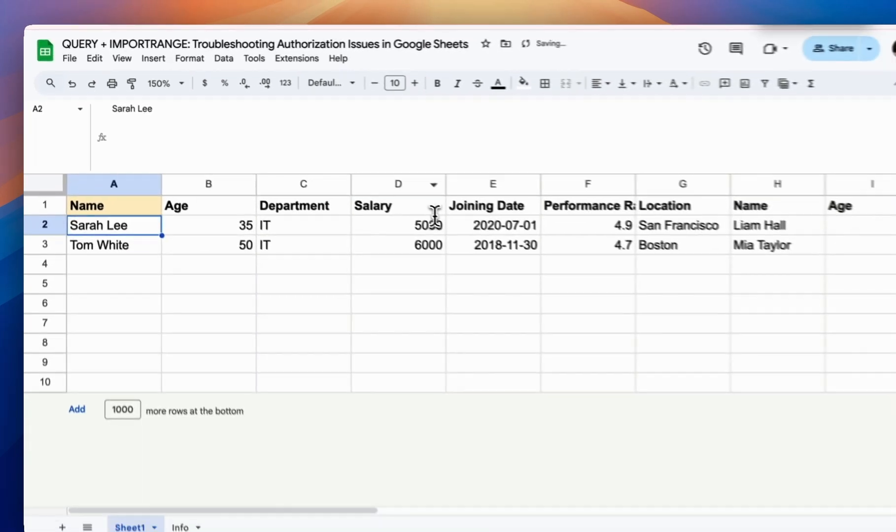
scroll(434, 212, "right", 10)
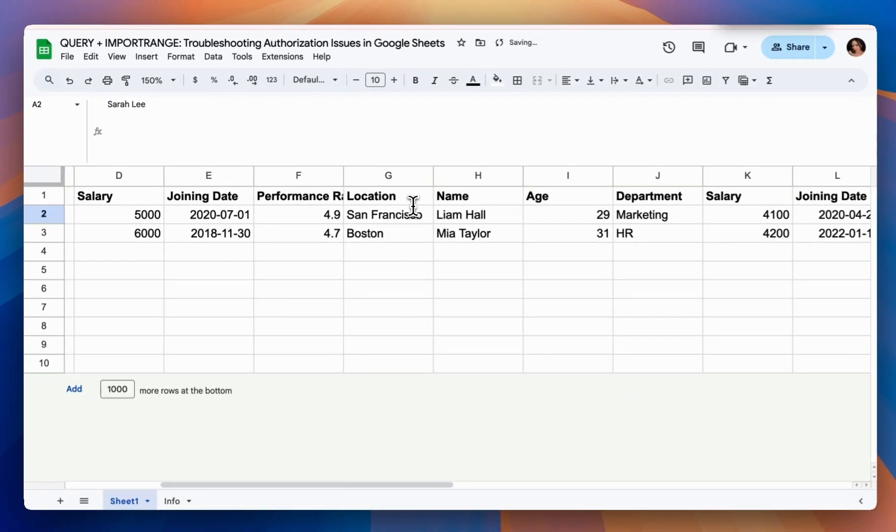
scroll(340, 237, "left", 5)
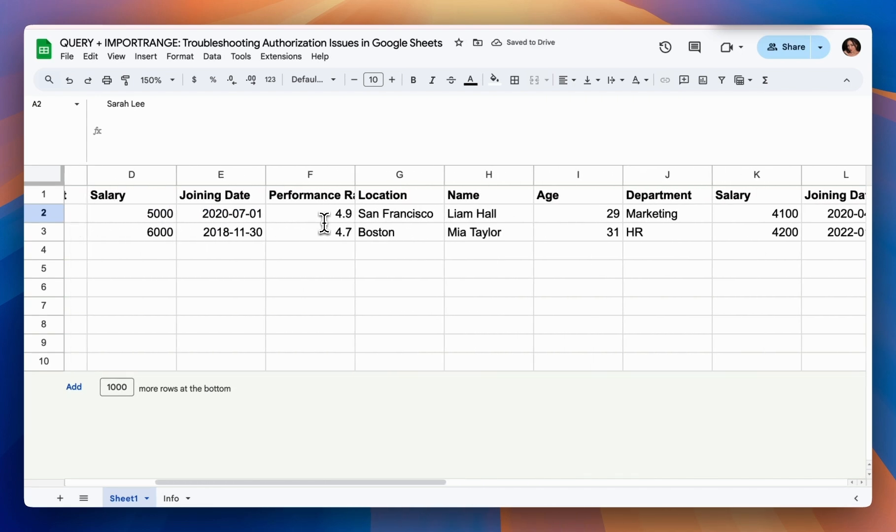
scroll(324, 222, "left", 3)
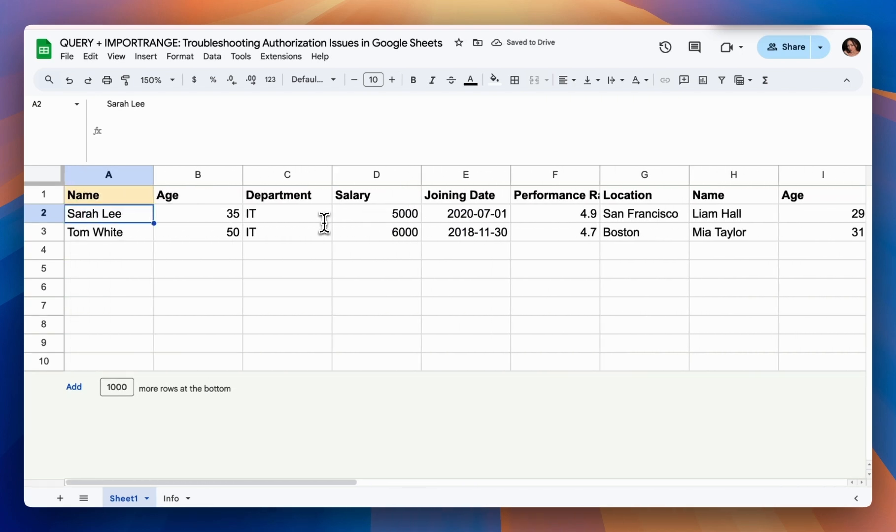
scroll(621, 176, "right", 3)
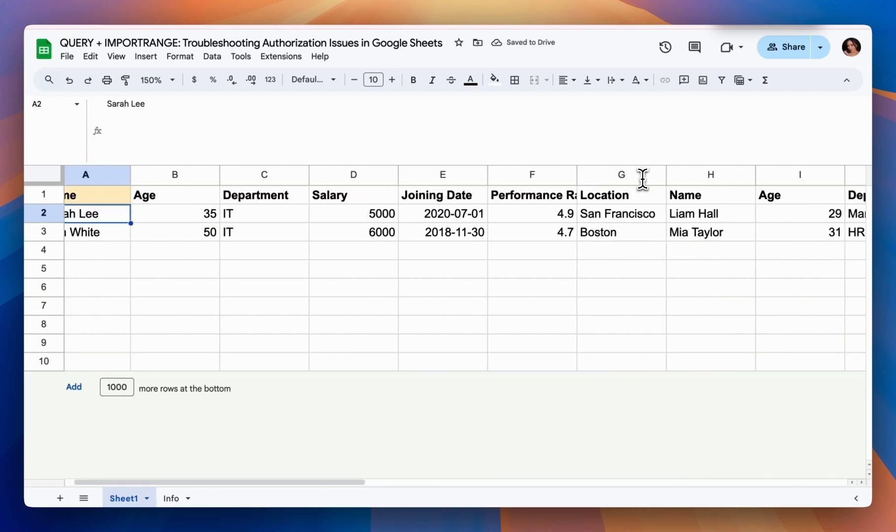
left_click(554, 176)
scroll(553, 175, "left", 2)
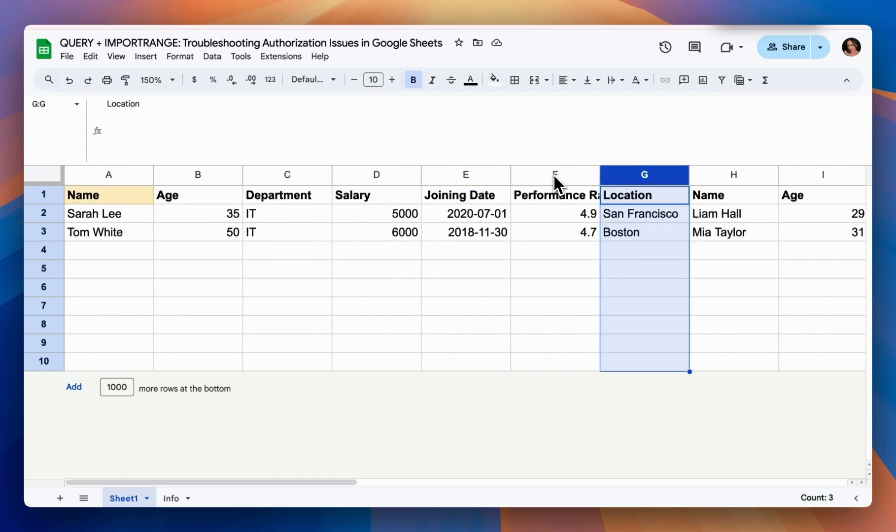
Separate the two IMPORTRANGE functions in A1's QUERY with a semicolon, and widen column F to fit the full Performance Rating header
left_click(123, 190)
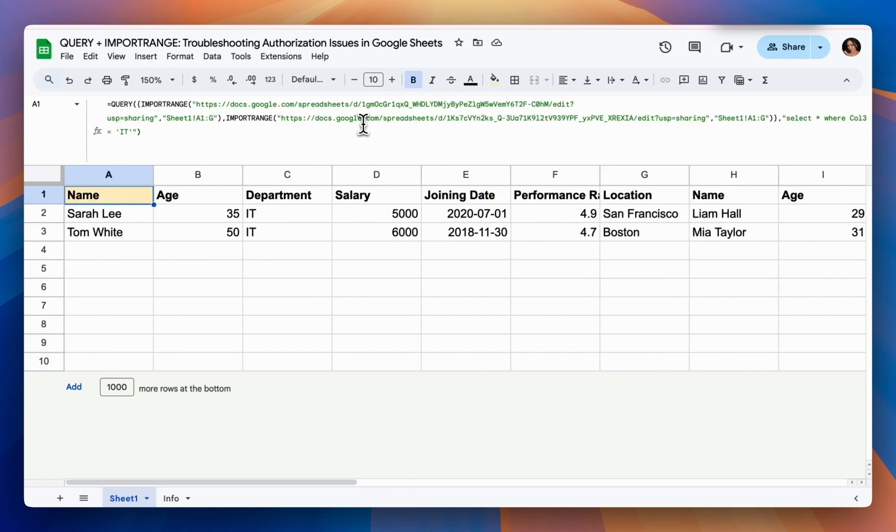
left_click(225, 120)
key("BackSpace")
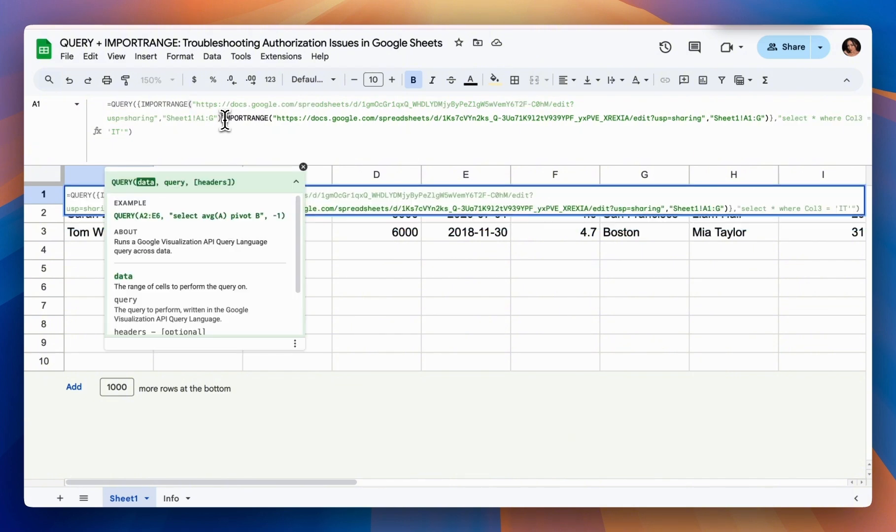
type(";")
key("Return")
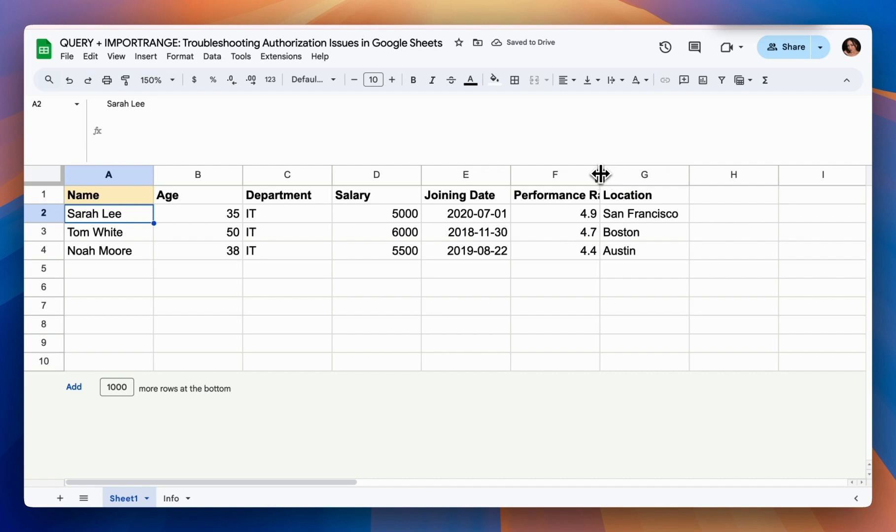
left_click_drag(600, 174, 645, 174)
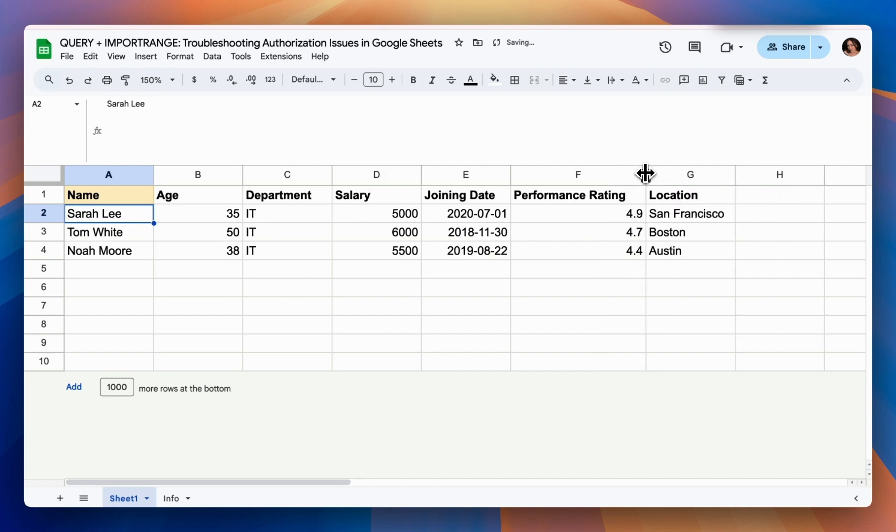